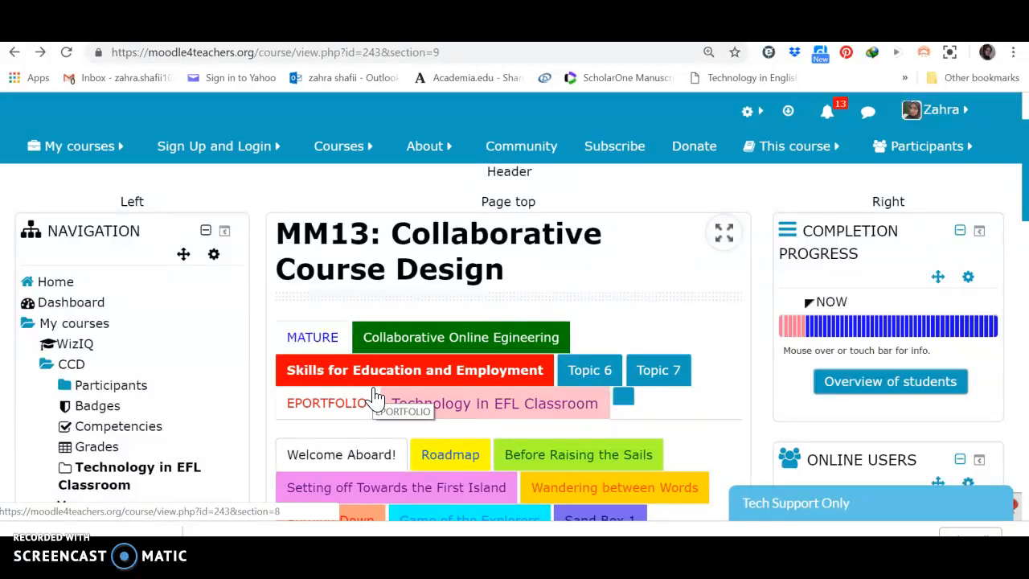
- Open the "Before Raising the Sails" section under the Technology in EFL Classroom topic
left_click(437, 404)
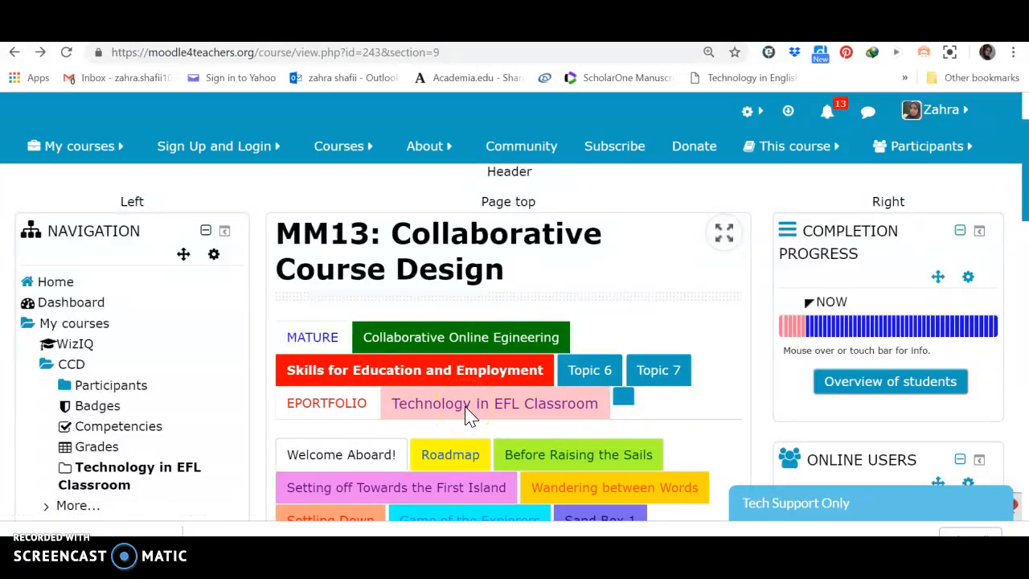
scroll(468, 415, "down", 2)
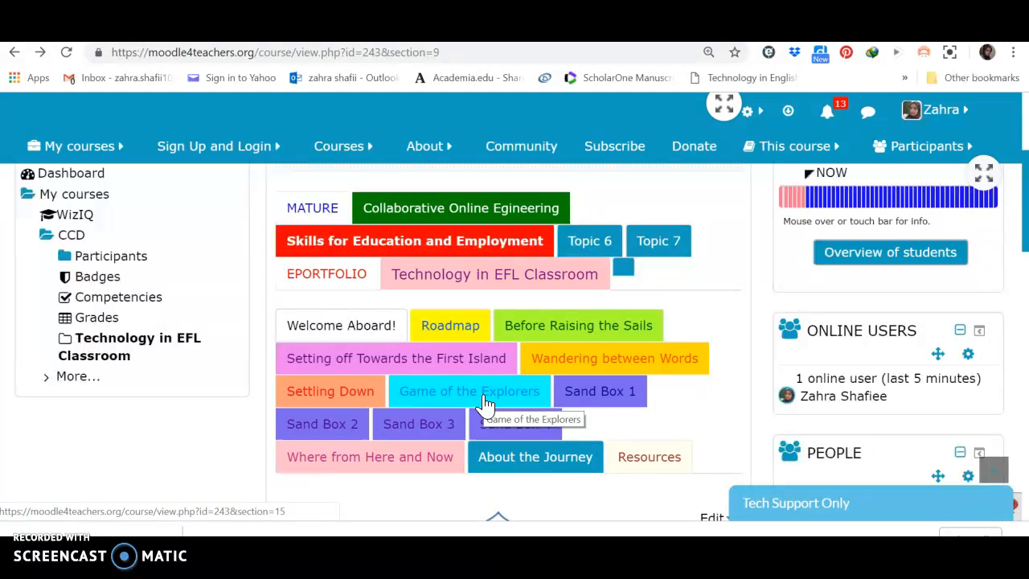
left_click(554, 328)
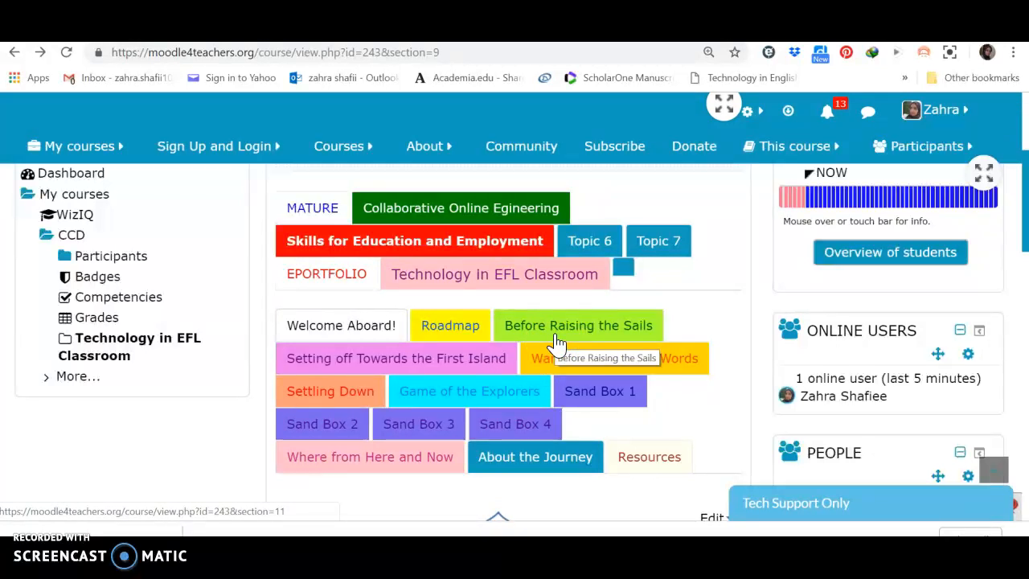
left_click(555, 337)
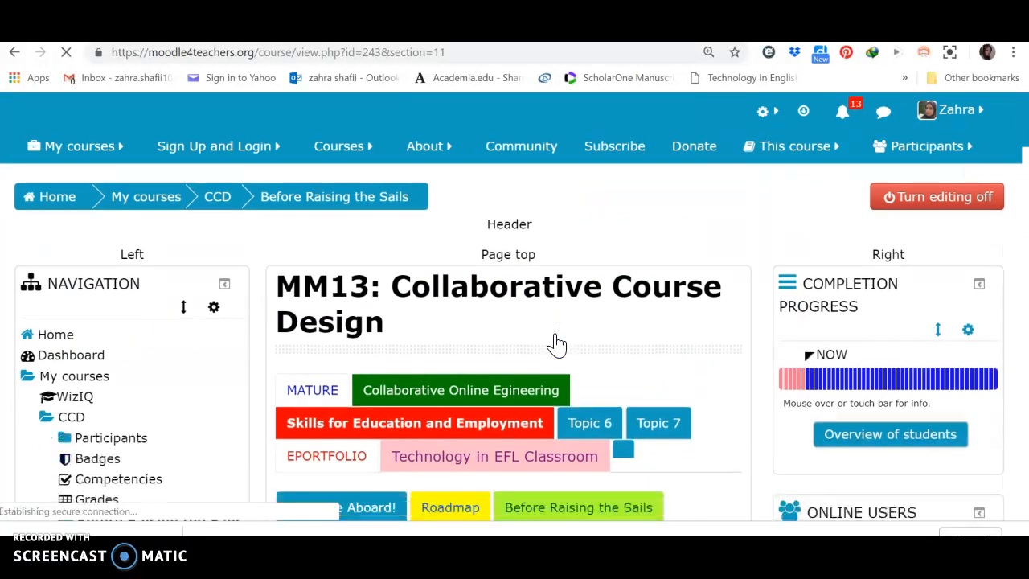
- Look through the section's activities, from the introduction forum through safety online and netiquette to the screencasting items
scroll(556, 342, "down", 5)
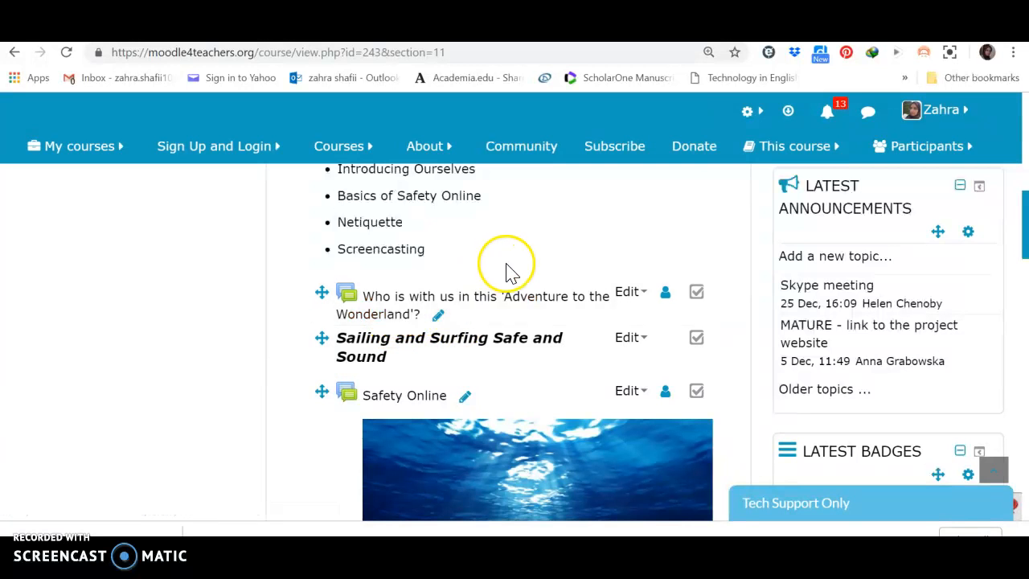
scroll(506, 266, "down", 2)
scroll(506, 272, "down", 3)
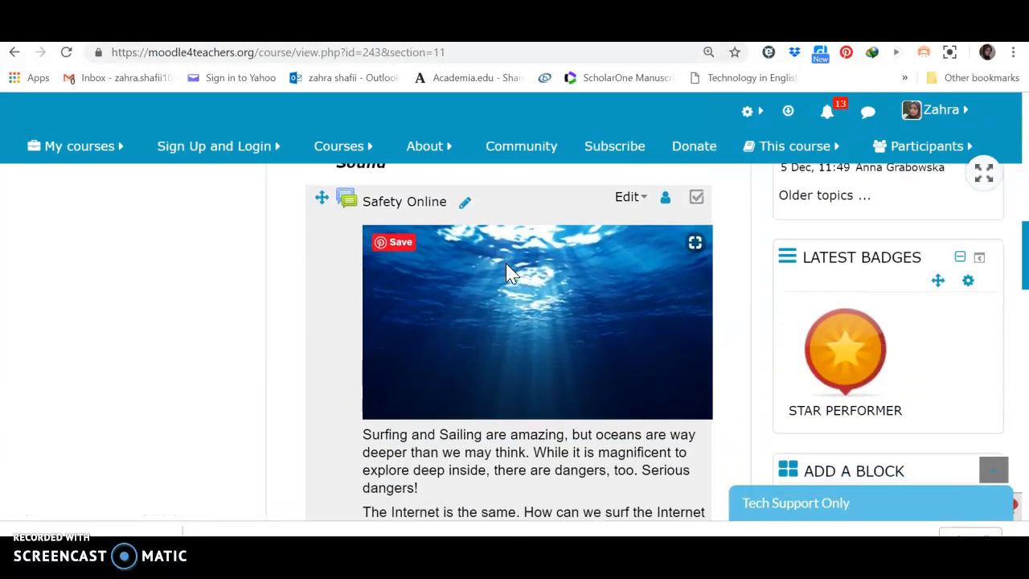
scroll(506, 273, "down", 2)
scroll(507, 273, "down", 8)
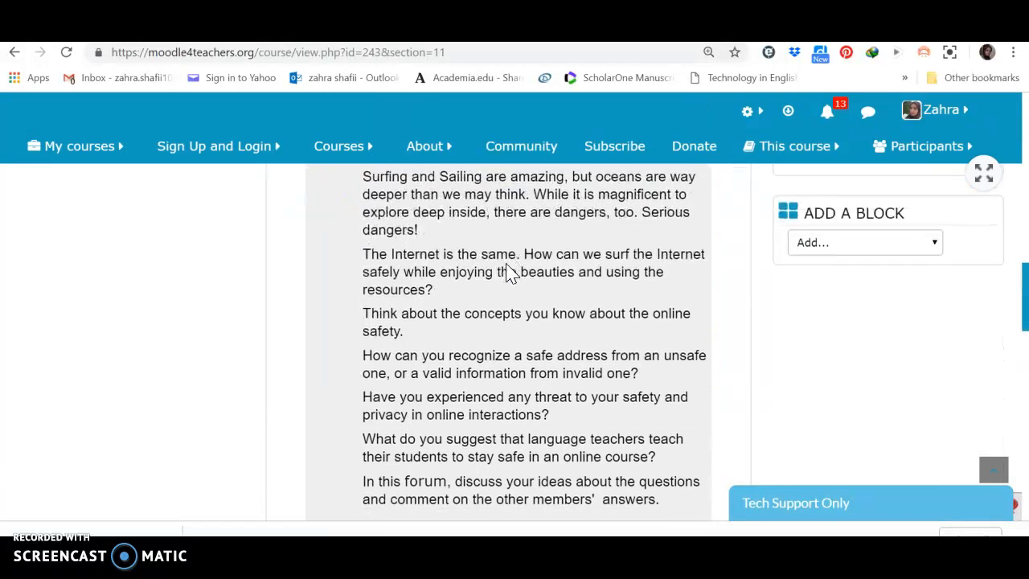
scroll(507, 272, "down", 4)
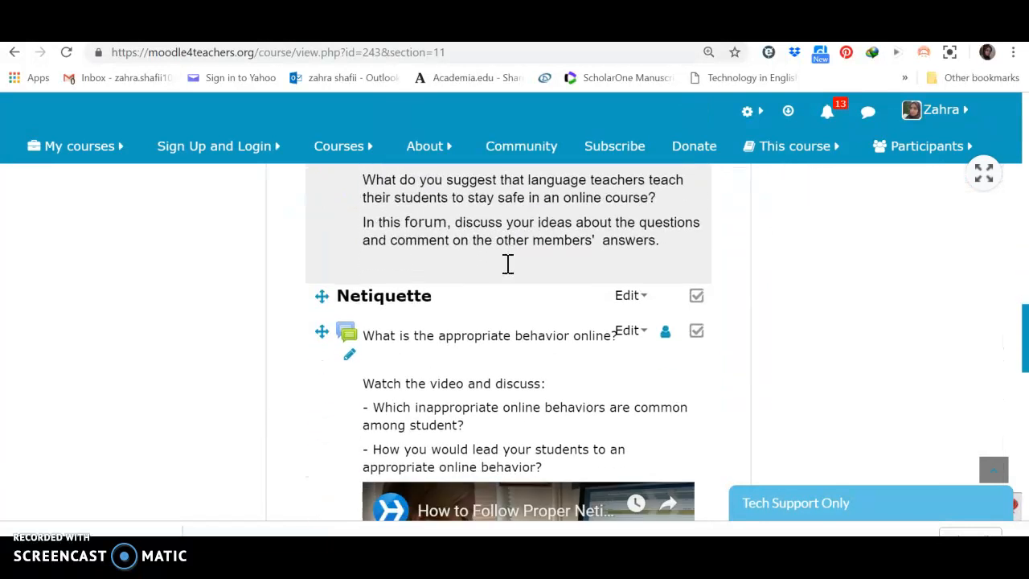
scroll(507, 272, "down", 4)
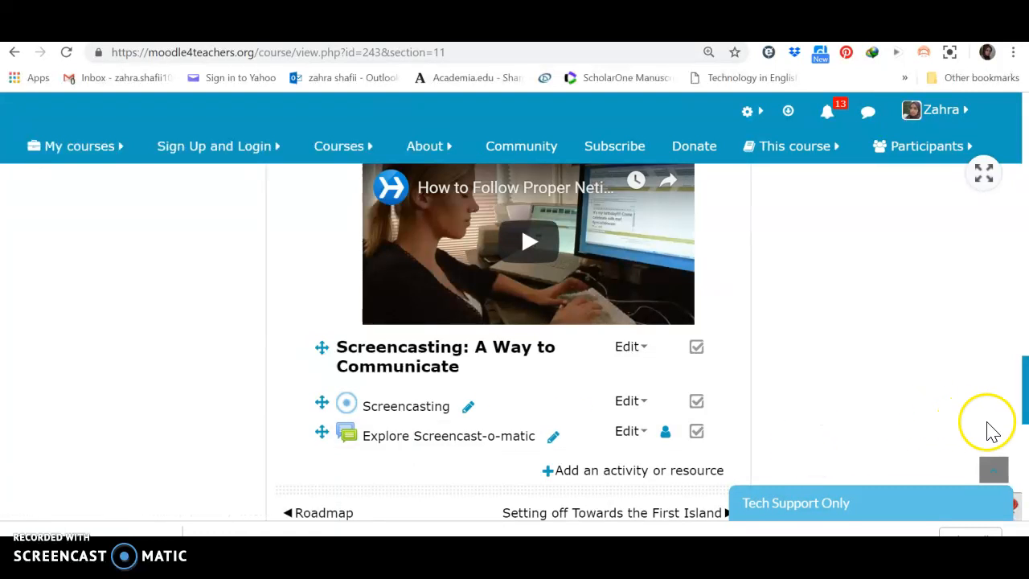
mouse_move(1025, 424)
left_mouse_down()
mouse_move(1026, 339)
mouse_move(1026, 427)
left_mouse_up()
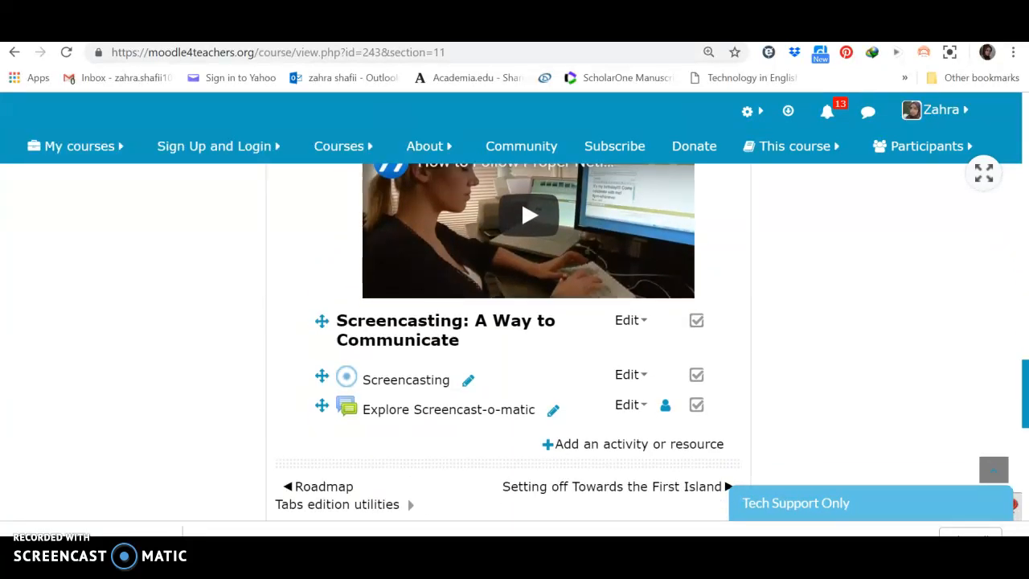
- Review the first week's task list again, examining each forum in turn and continuing to the course administration options
left_click_drag(1026, 427, 1026, 261)
scroll(515, 341, "up", 3)
scroll(514, 341, "down", 2)
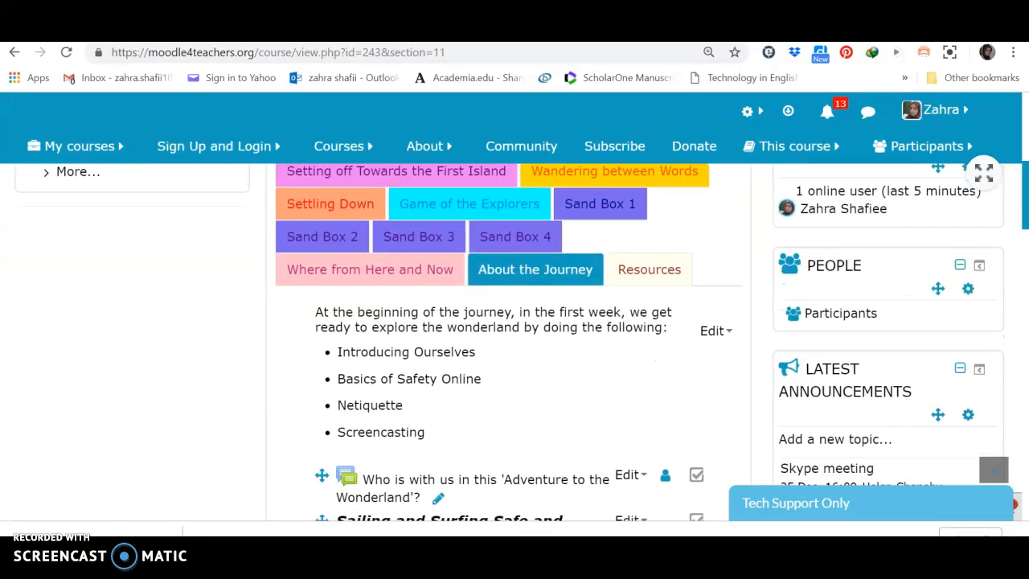
left_click_drag(1025, 216, 1025, 219)
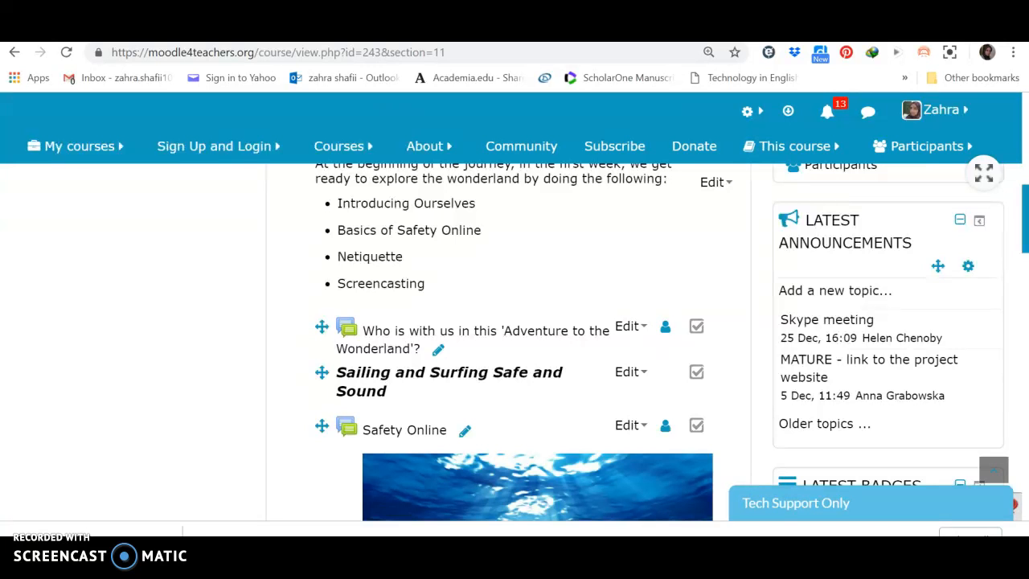
mouse_move(1027, 246)
left_mouse_down()
mouse_move(1027, 221)
mouse_move(1027, 280)
mouse_move(1026, 265)
left_mouse_up()
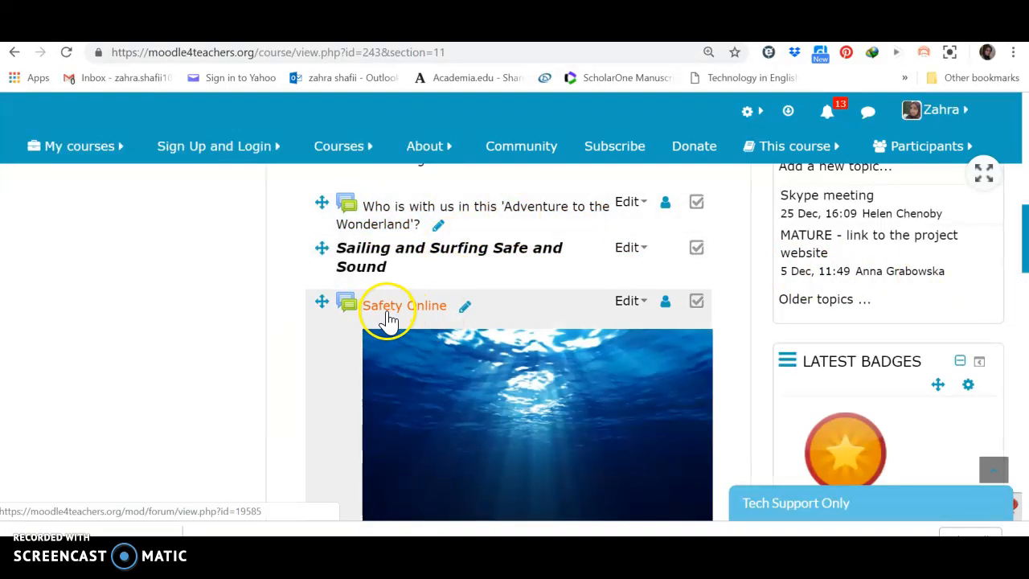
scroll(388, 318, "down", 5)
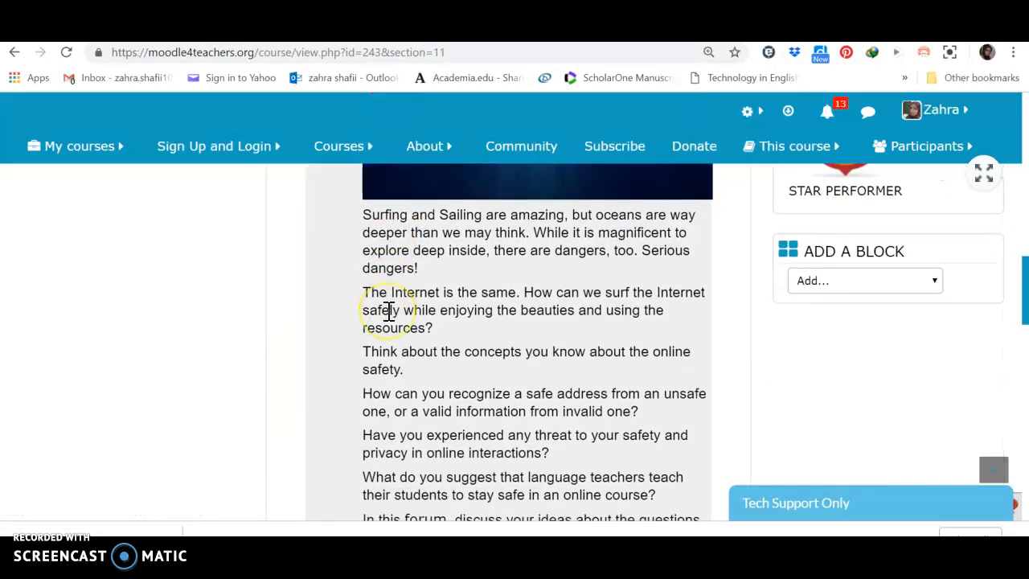
scroll(388, 311, "down", 4)
scroll(388, 314, "down", 2)
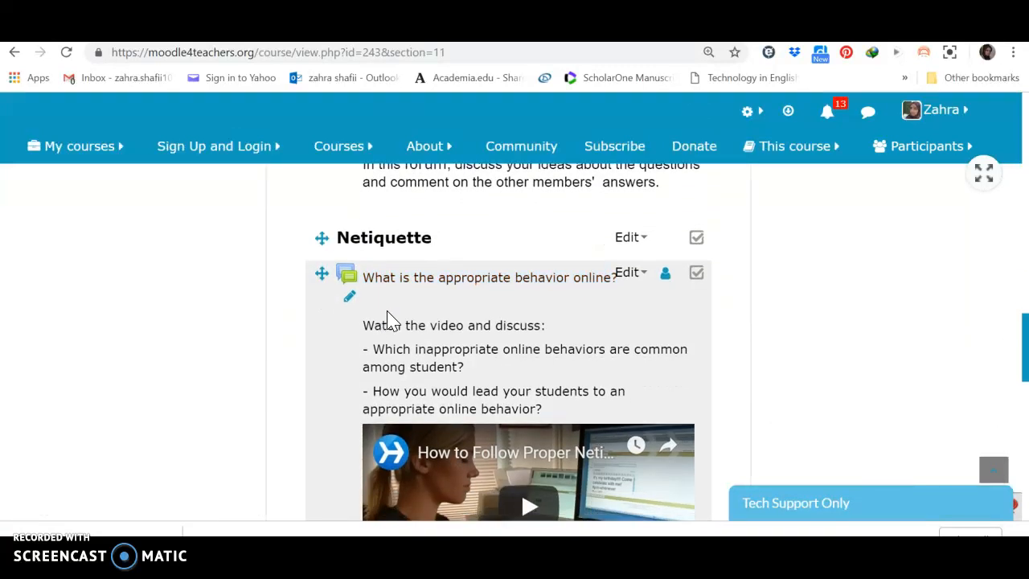
scroll(388, 318, "down", 5)
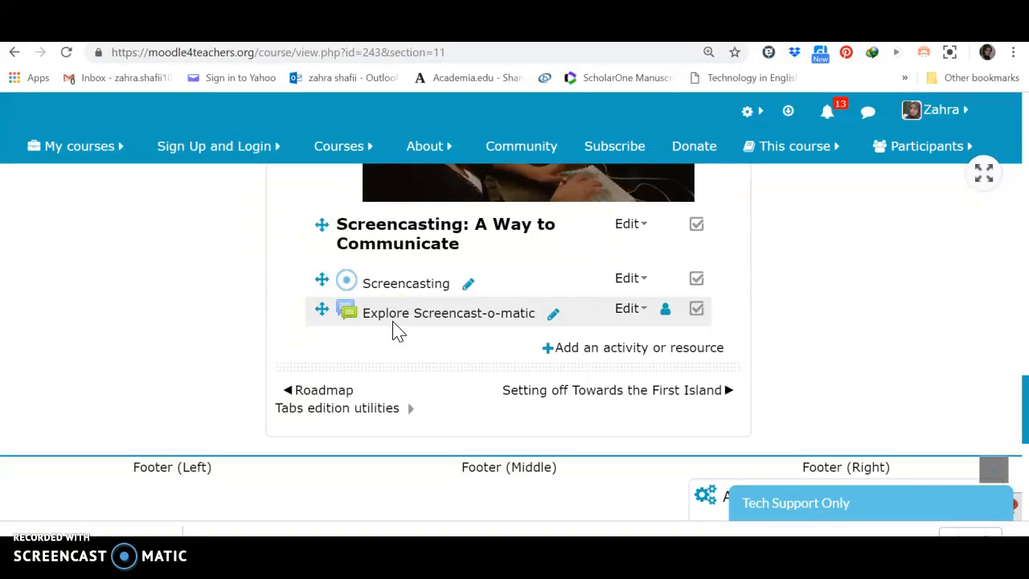
scroll(394, 330, "down", 5)
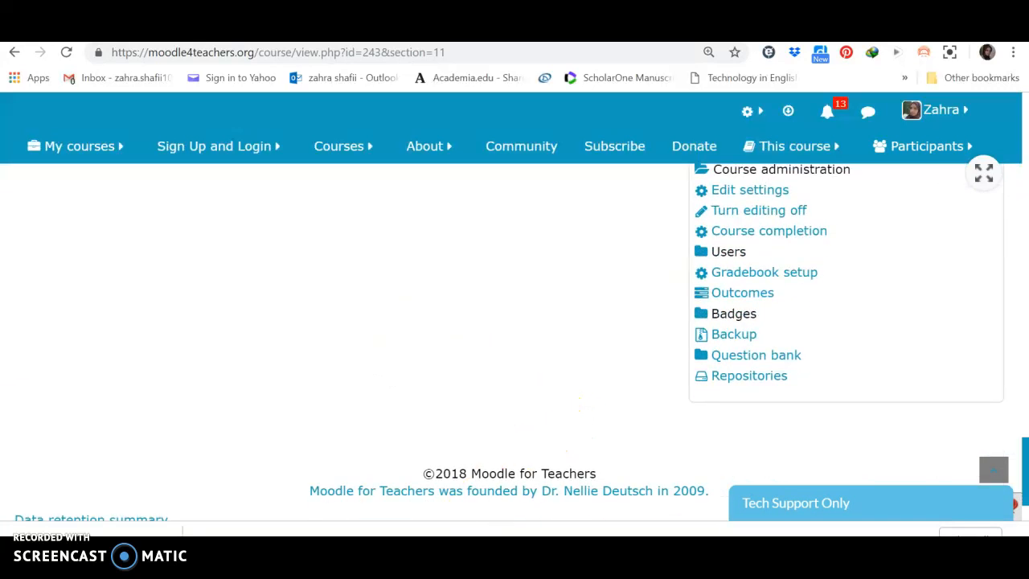
- Switch to the "Badges, logo, and certificate" folder in File Explorer, view the certificate School Presid.png, and return to the Moodle course
key("alt+Tab")
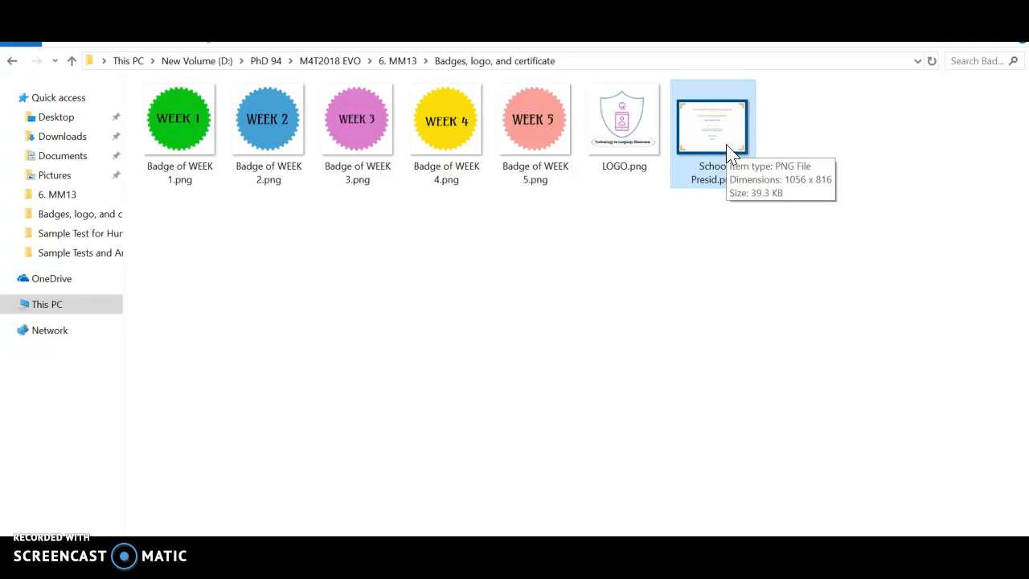
double_click(698, 172)
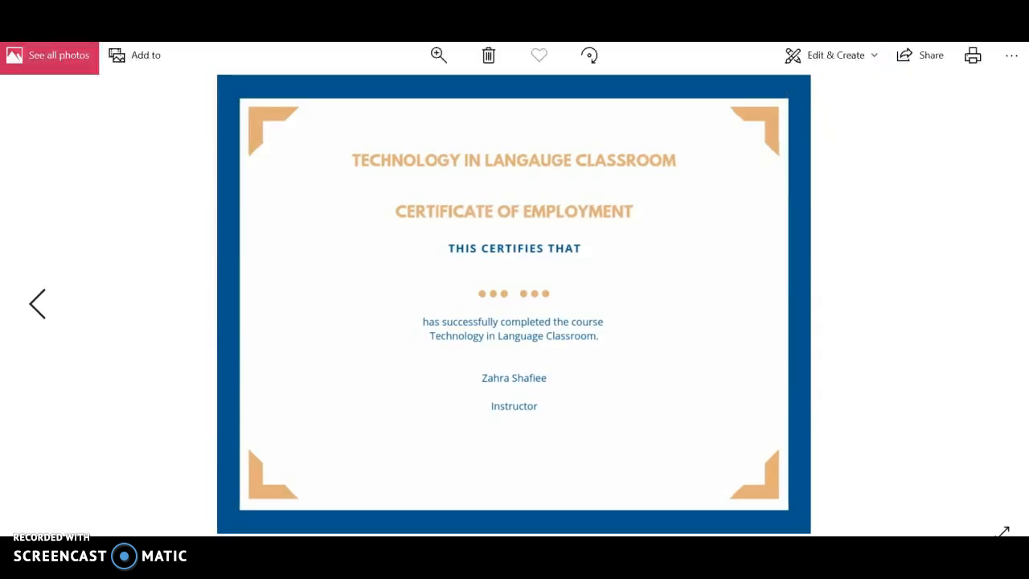
left_click(1010, 29)
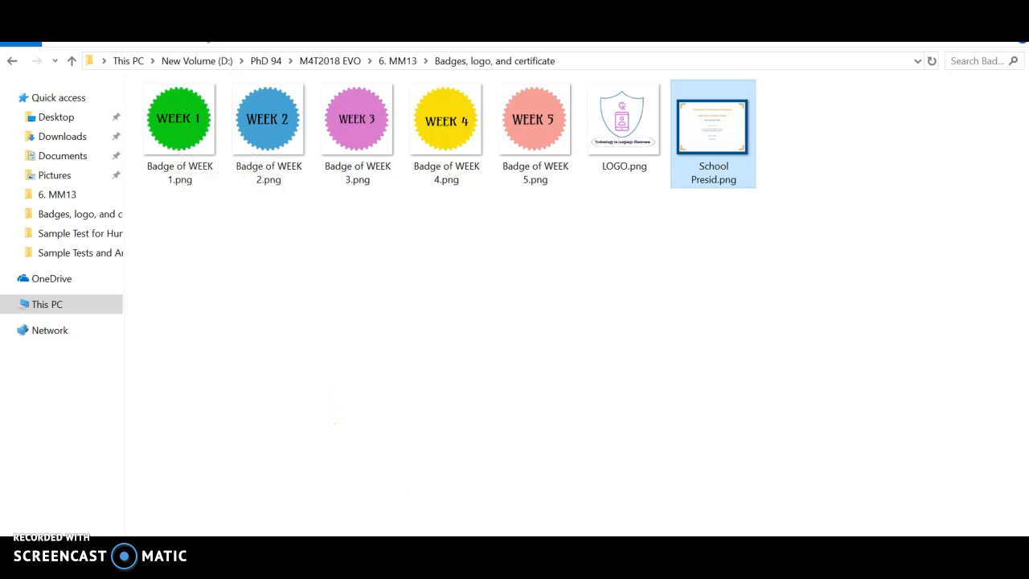
key("alt+Tab")
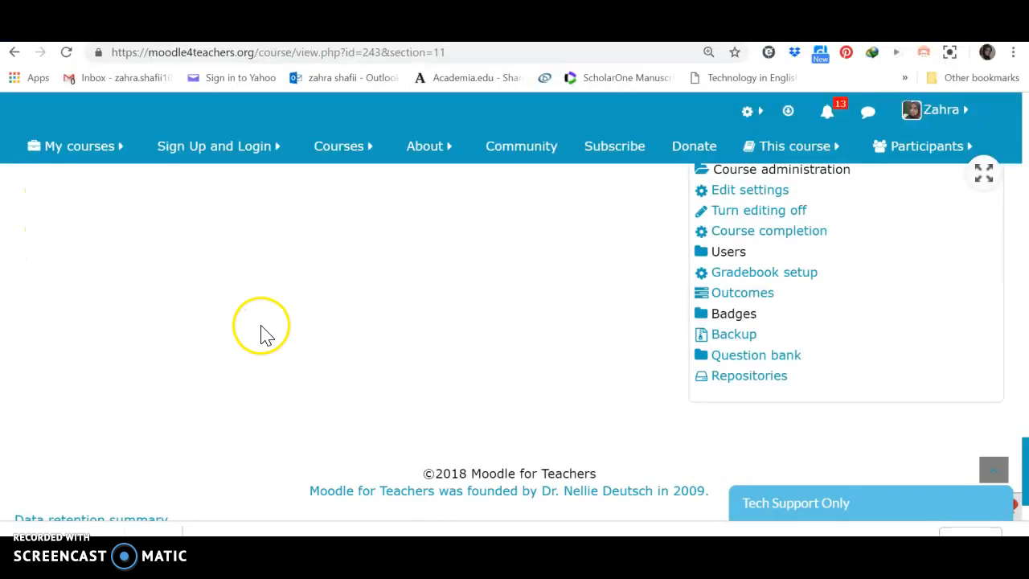
- Start a new badge in the course's badge administration and look over the form's detail fields
left_click(731, 320)
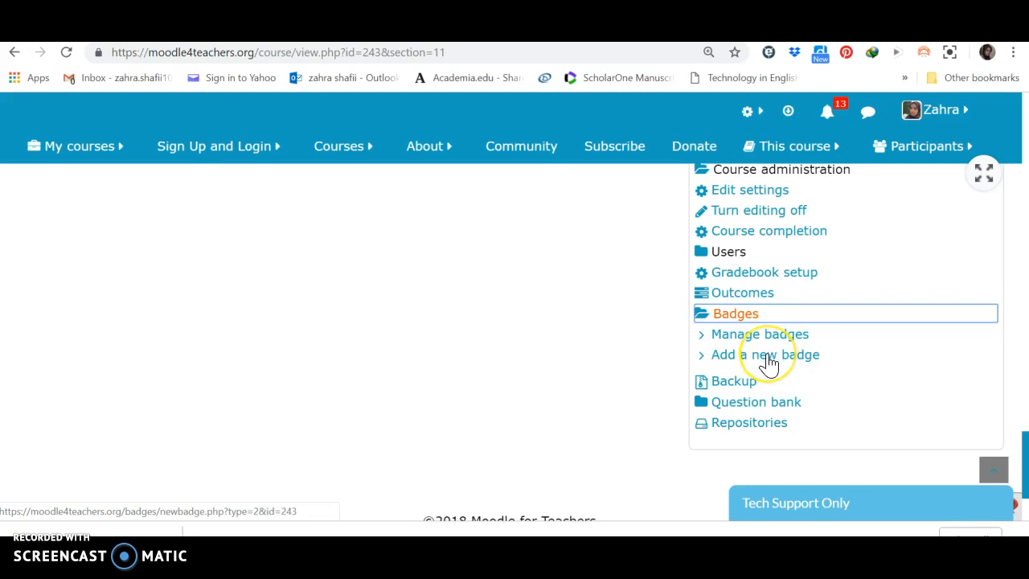
left_click(769, 362)
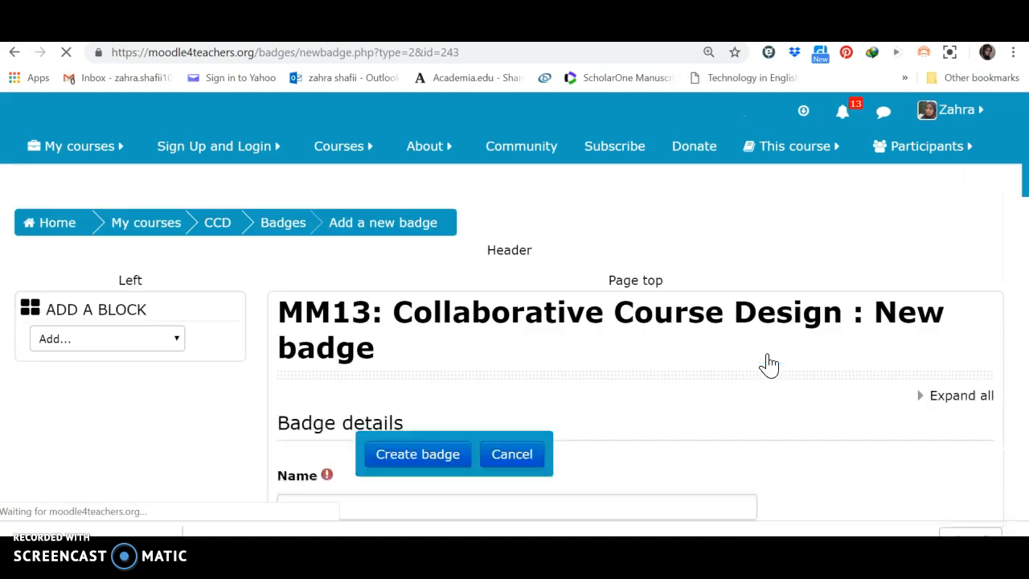
scroll(769, 363, "down", 3)
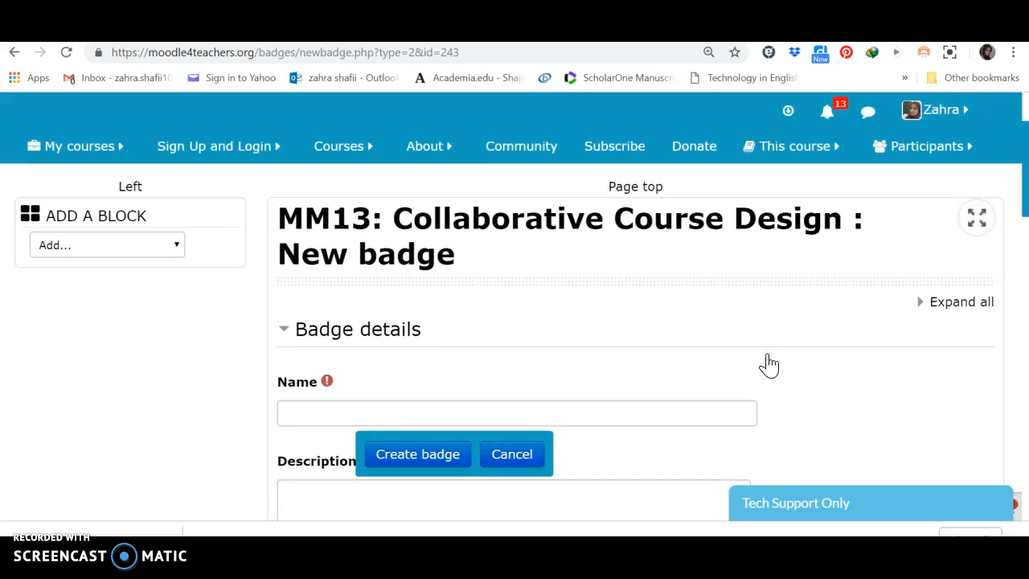
scroll(769, 363, "down", 2)
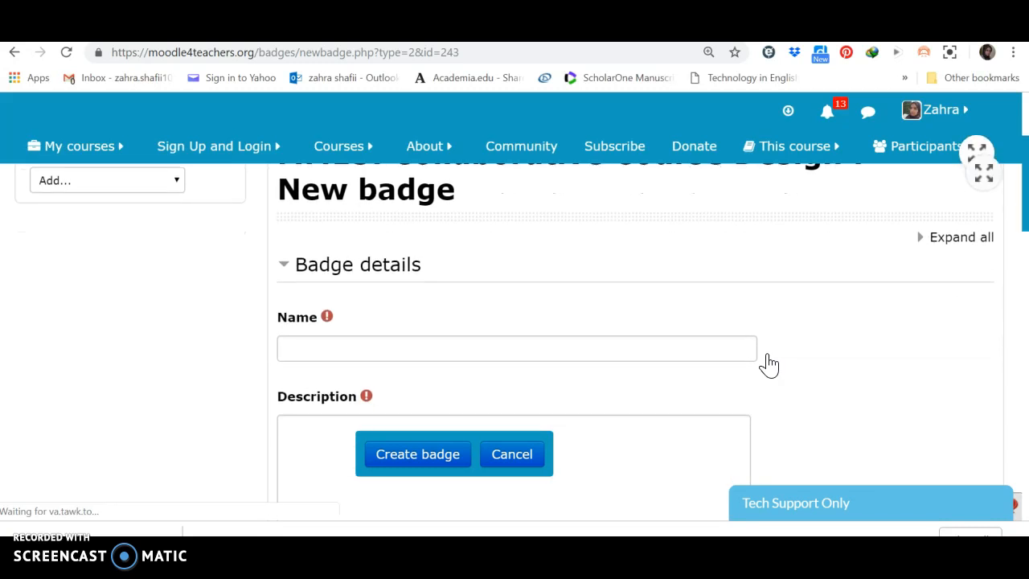
scroll(770, 364, "down", 6)
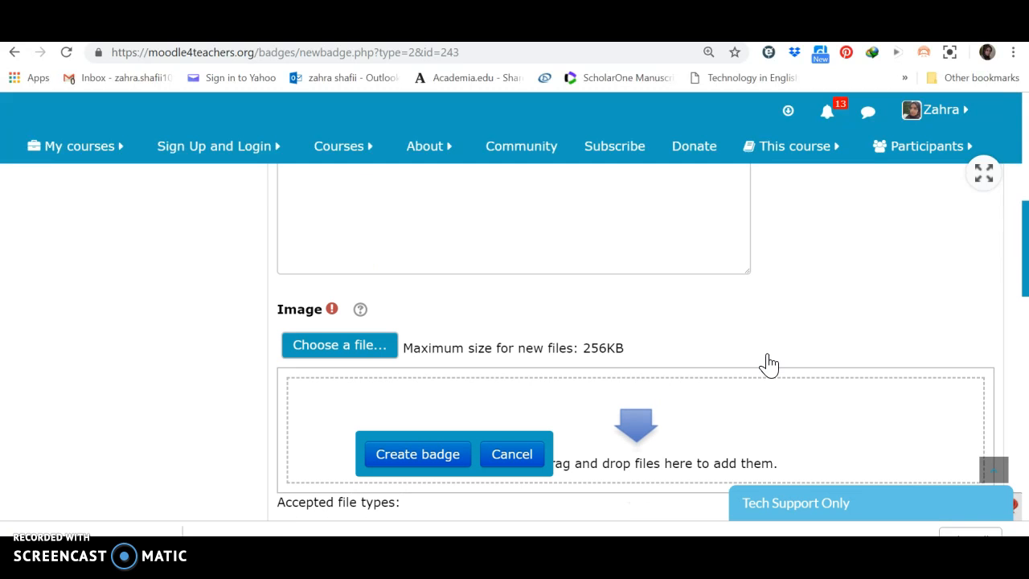
scroll(769, 363, "down", 1)
scroll(769, 363, "up", 1)
scroll(769, 363, "up", 10)
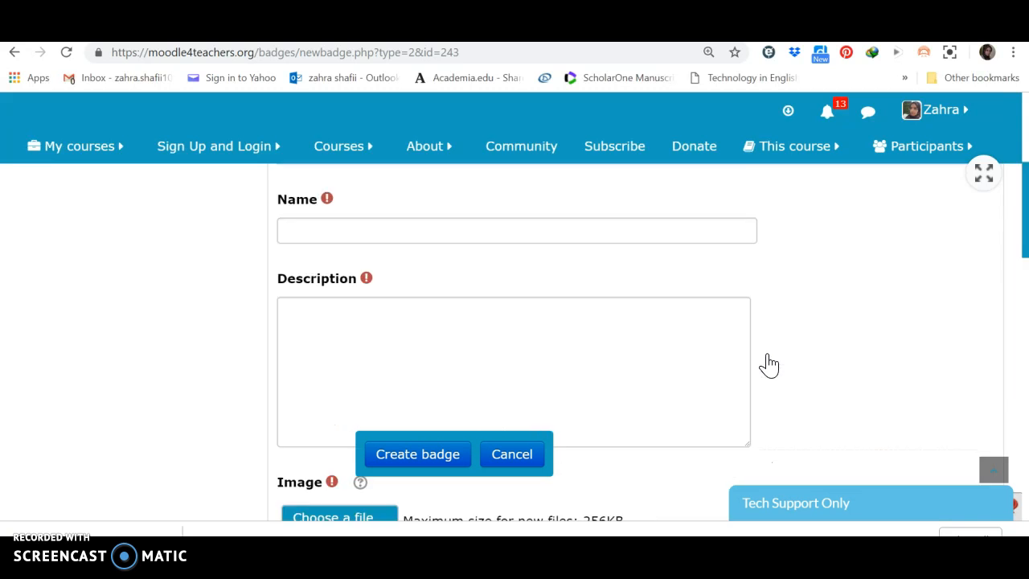
- Name the badge "WEEK 1" and enter a description saying it is awarded for the completion of the week's activities
left_click(325, 415)
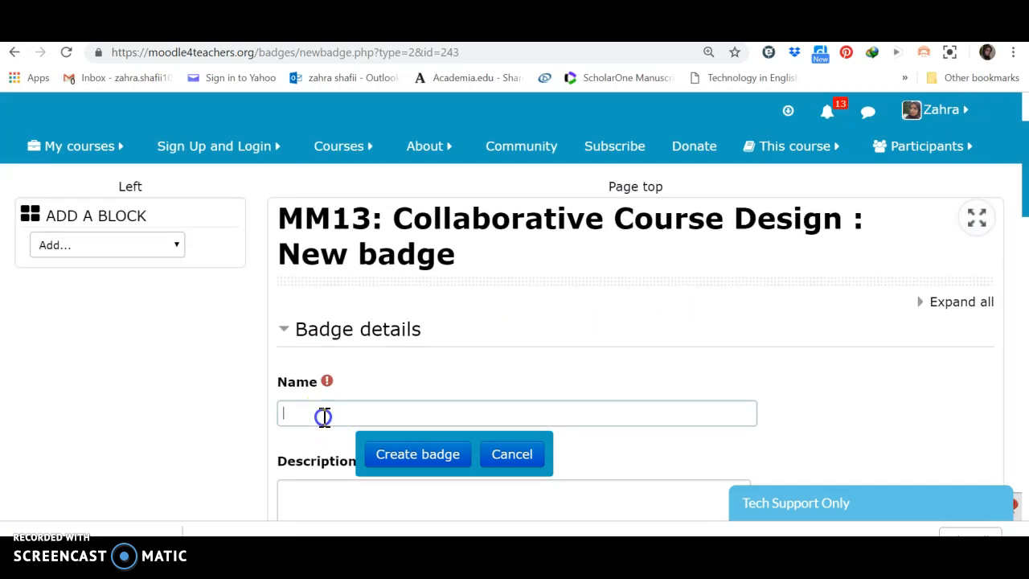
type("WEEK 1")
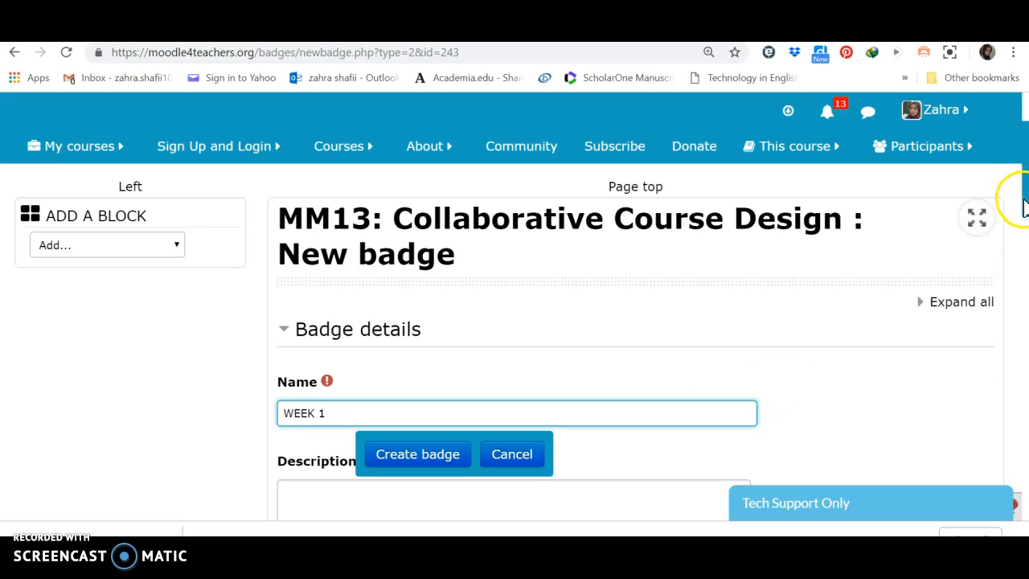
scroll(1017, 218, "down", 2)
left_click(377, 350)
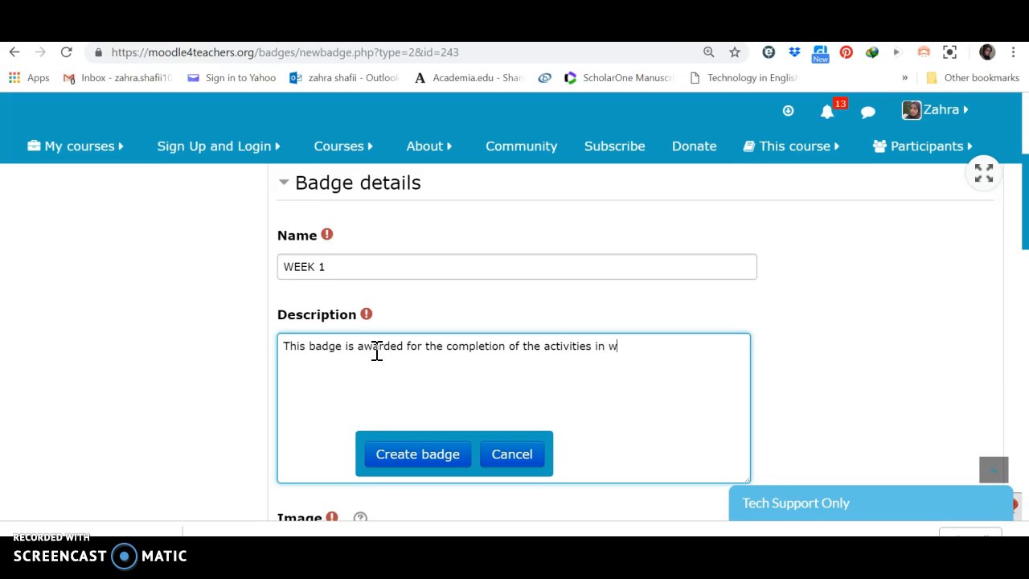
left_click(519, 367)
- Upload "Badge of WEEK 1.png" from the computer as the badge's image
left_click_drag(1025, 242, 1024, 304)
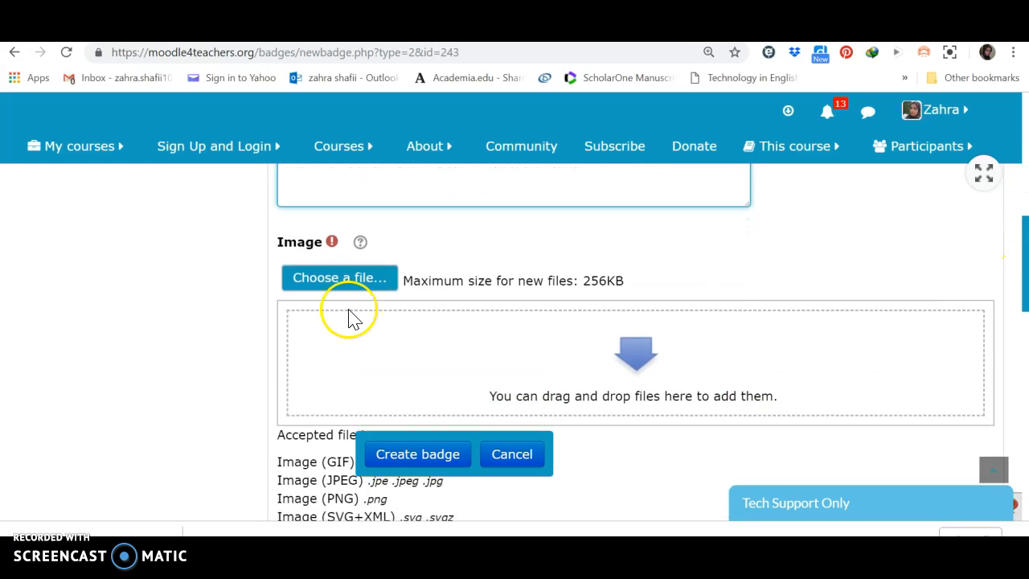
left_click(342, 278)
left_click(333, 287)
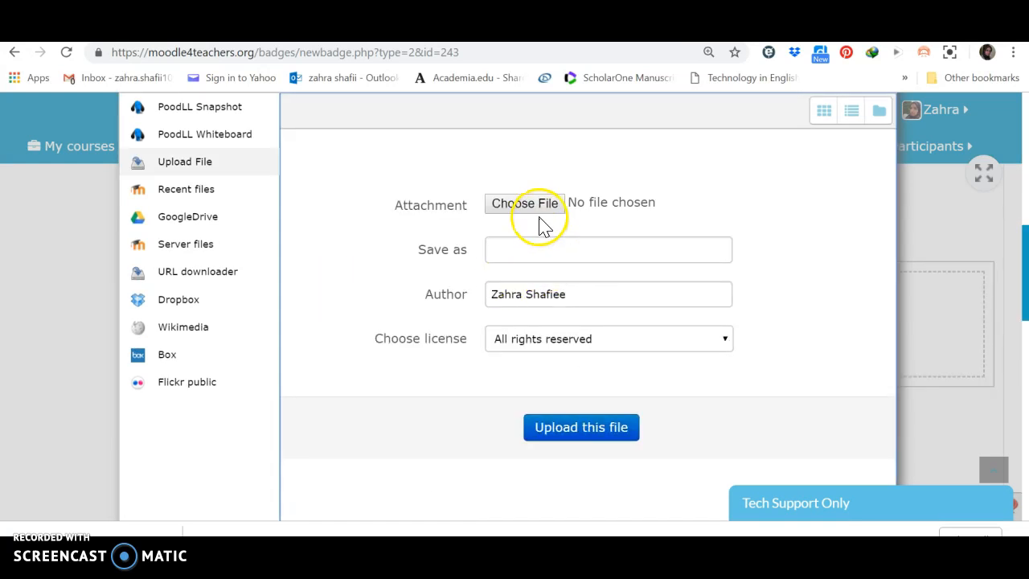
left_click(540, 212)
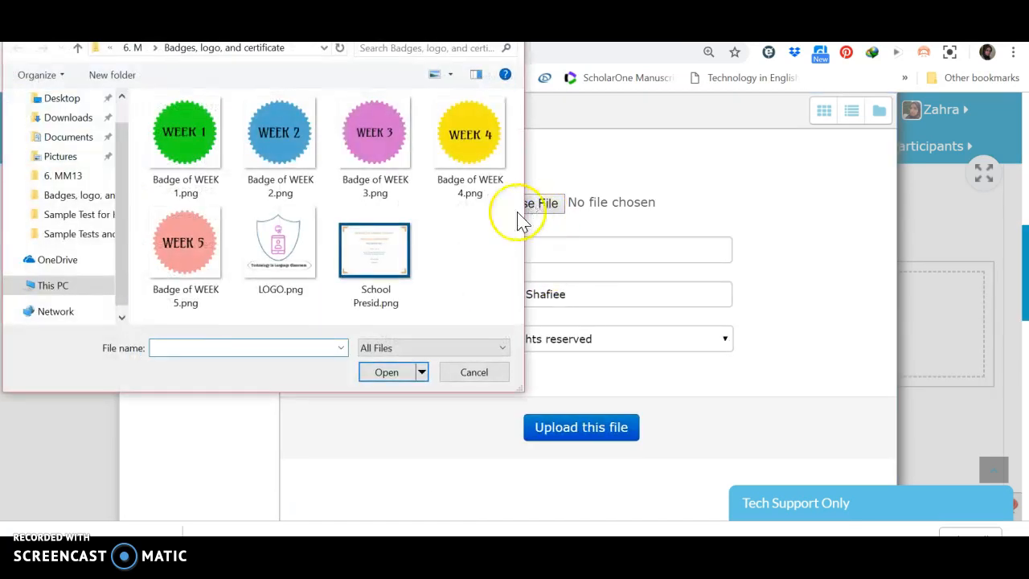
double_click(193, 135)
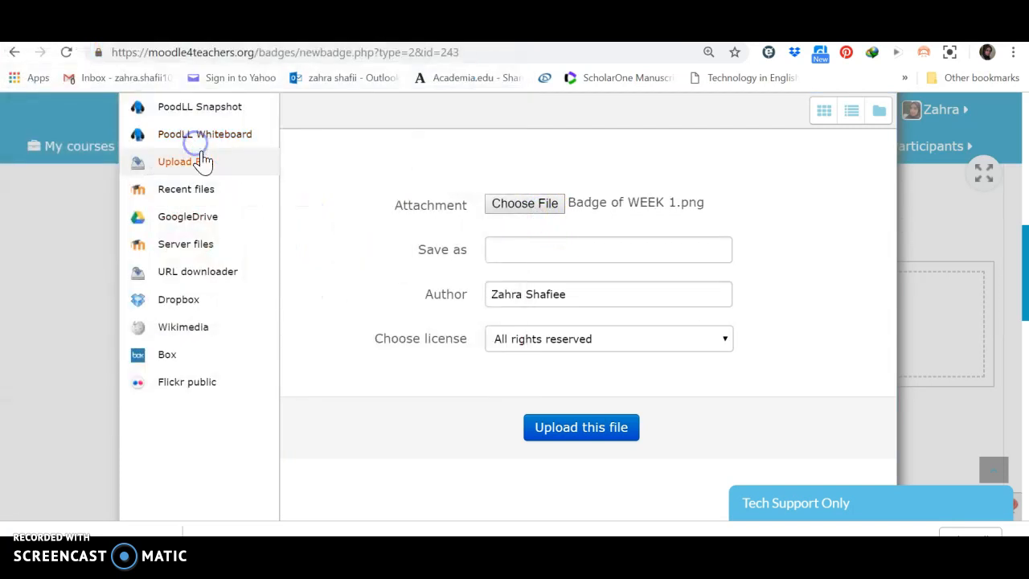
left_click(595, 454)
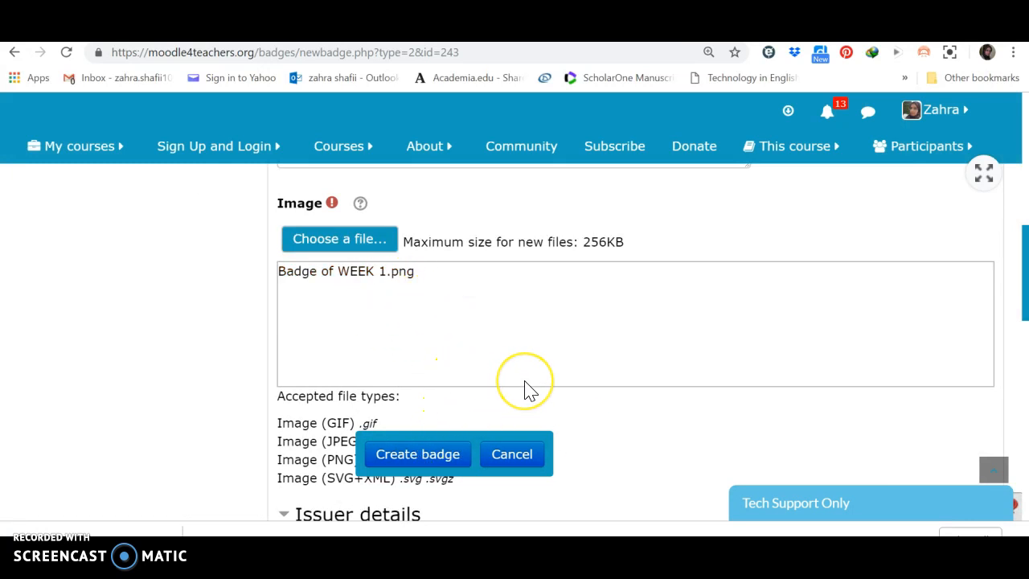
- Replace the badge's issuer name with "Technology in EFL Classroom"
scroll(523, 390, "down", 3)
scroll(526, 381, "down", 1)
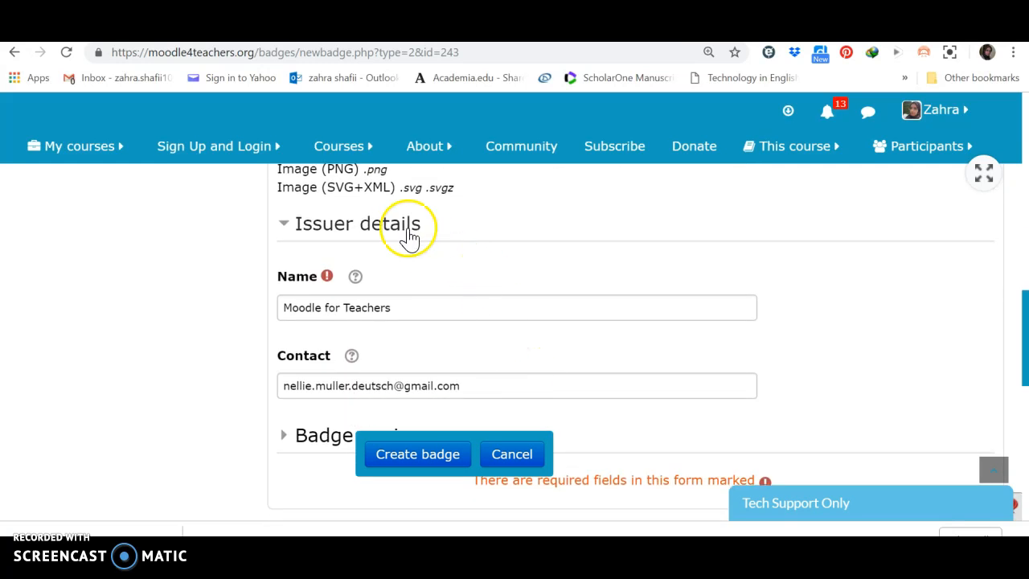
left_click(397, 313)
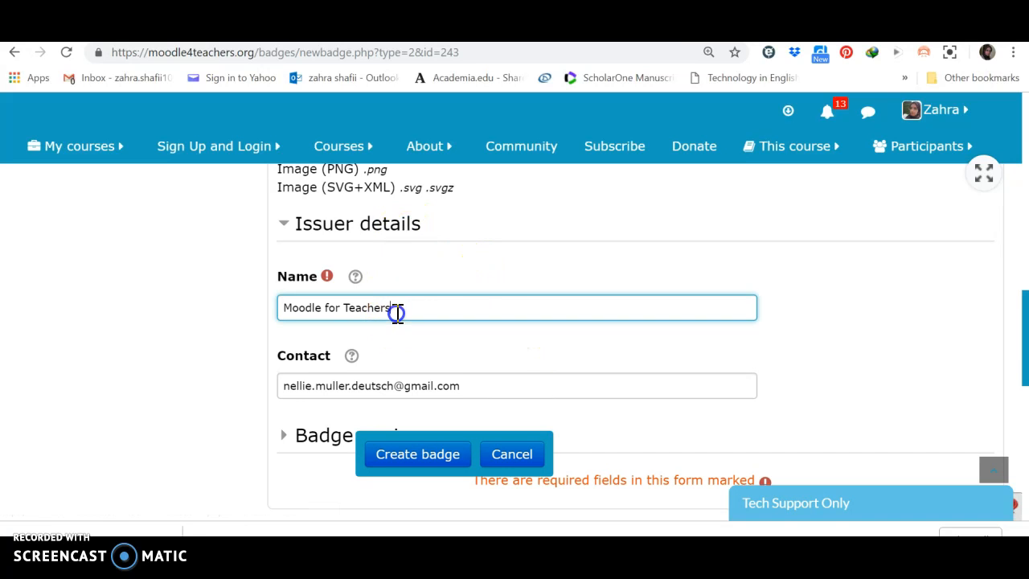
key("BackSpace")
key("BackSpace")
key("BackSpace")
key("BackSpace")
key("BackSpace")
key("BackSpace")
key("BackSpace")
key("BackSpace")
key("BackSpace")
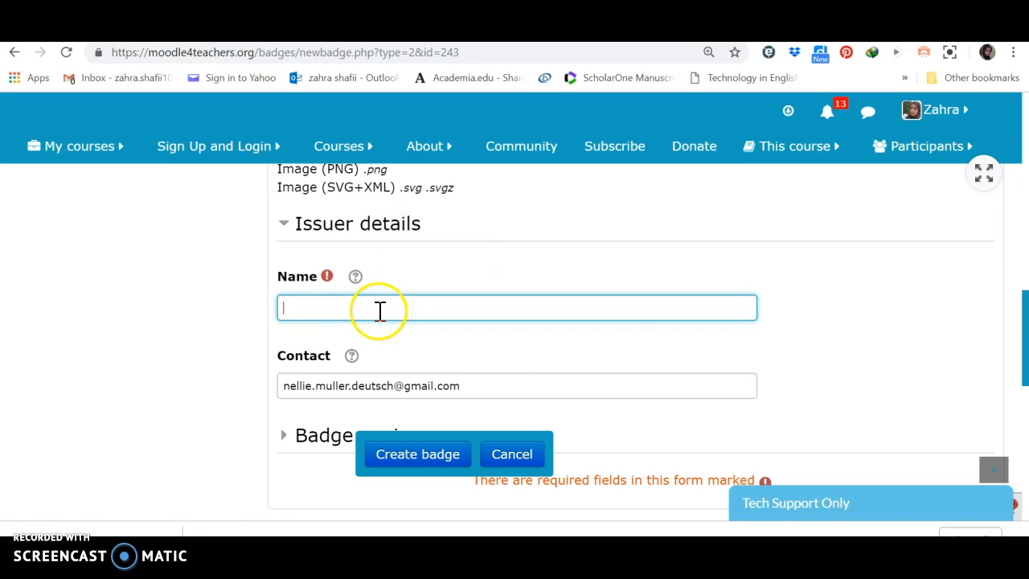
right_click(379, 311)
left_click(416, 169)
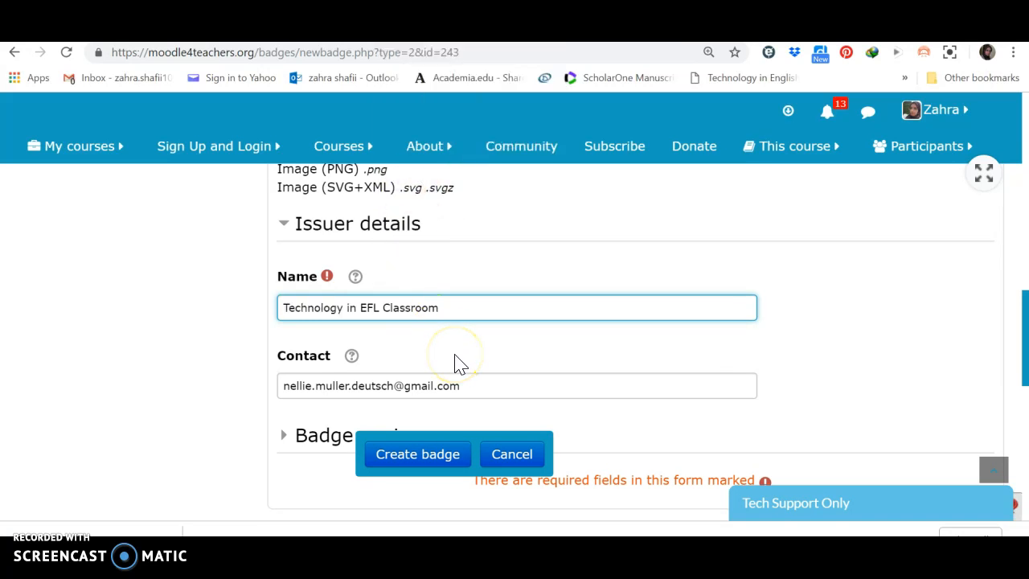
- Replace the issuer's contact with the course teacher's own e-mail address
left_click(395, 388)
key("BackSpace")
key("BackSpace")
key("BackSpace")
key("BackSpace")
key("BackSpace")
key("BackSpace")
key("BackSpace")
key("BackSpace")
key("BackSpace")
key("BackSpace")
key("BackSpace")
key("BackSpace")
key("BackSpace")
key("BackSpace")
key("BackSpace")
key("BackSpace")
key("BackSpace")
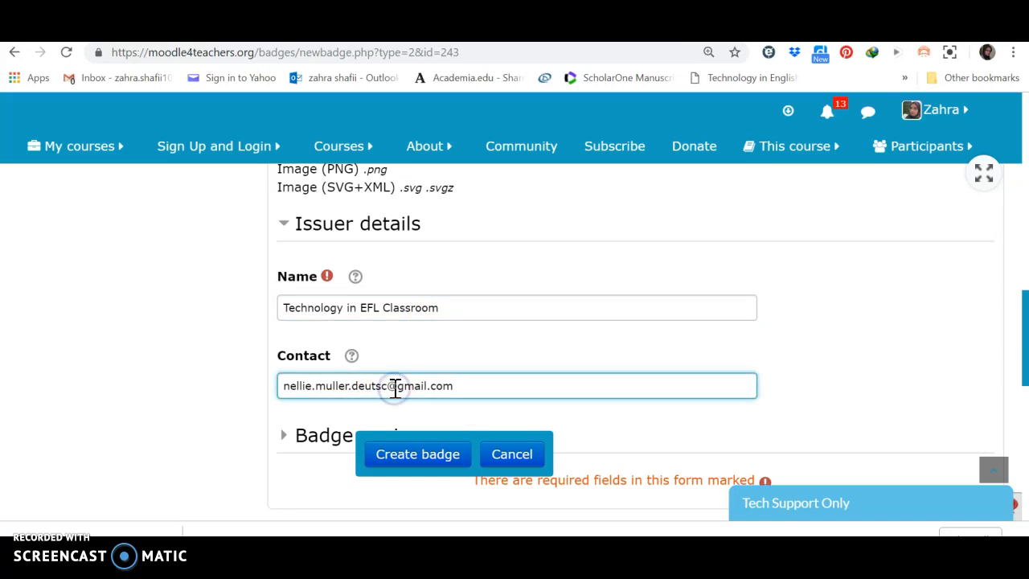
key("BackSpace")
key("BackSpace")
key("BackSpace")
key("BackSpace")
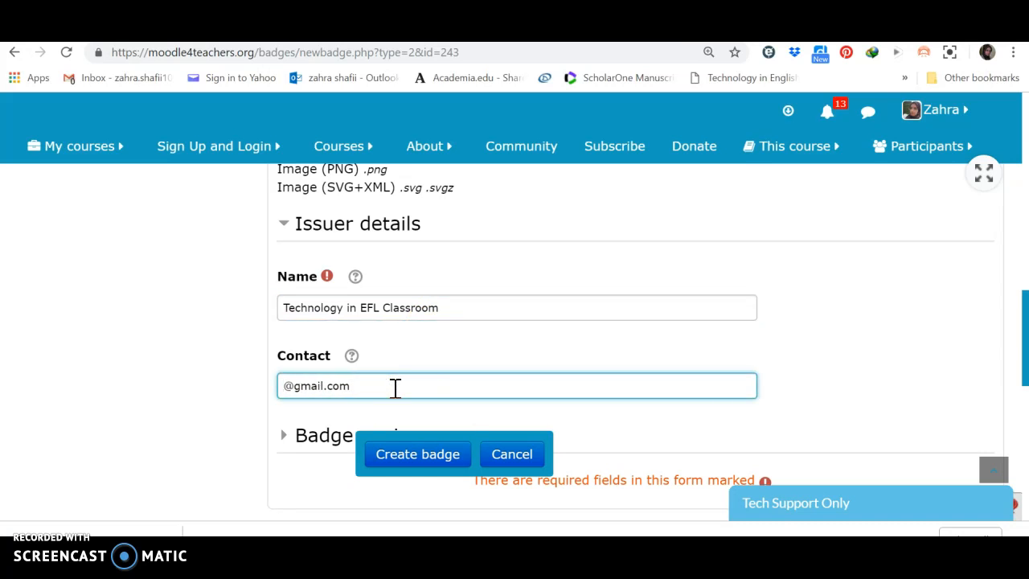
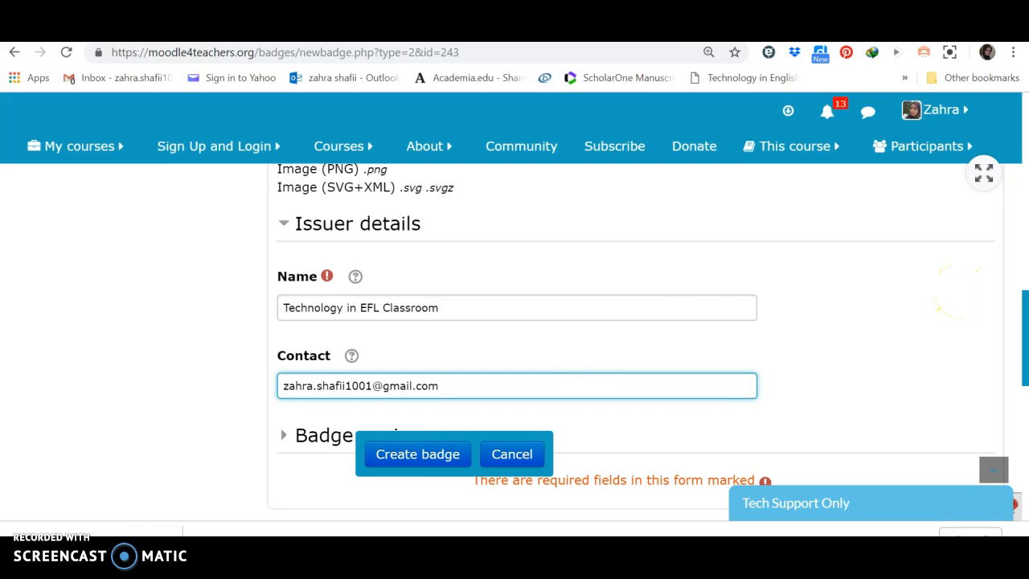
- Check the rest of the new badge form and create the badge
right_click(1022, 389)
left_click(1024, 417)
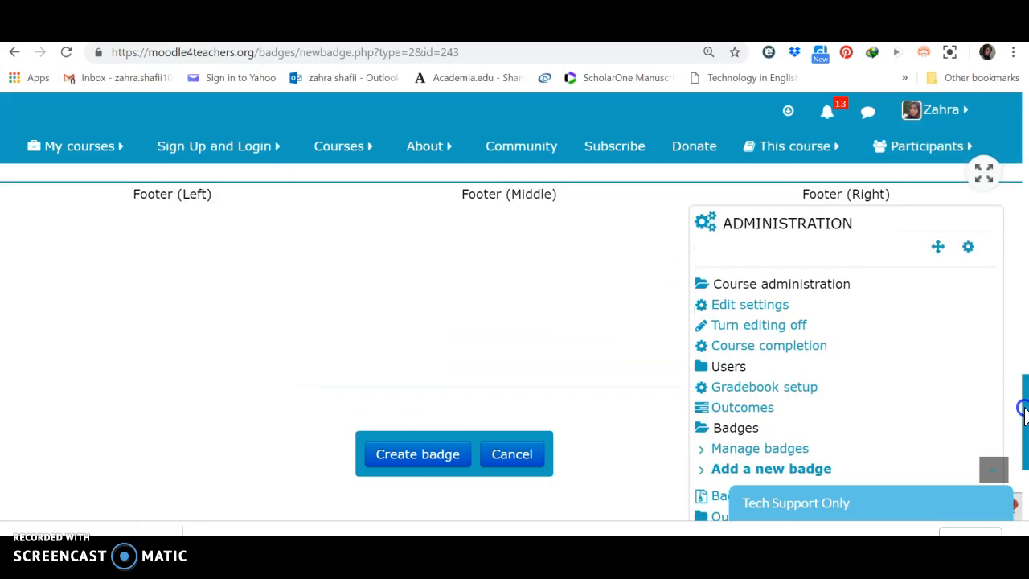
left_click_drag(1023, 386, 1024, 298)
left_click(426, 453)
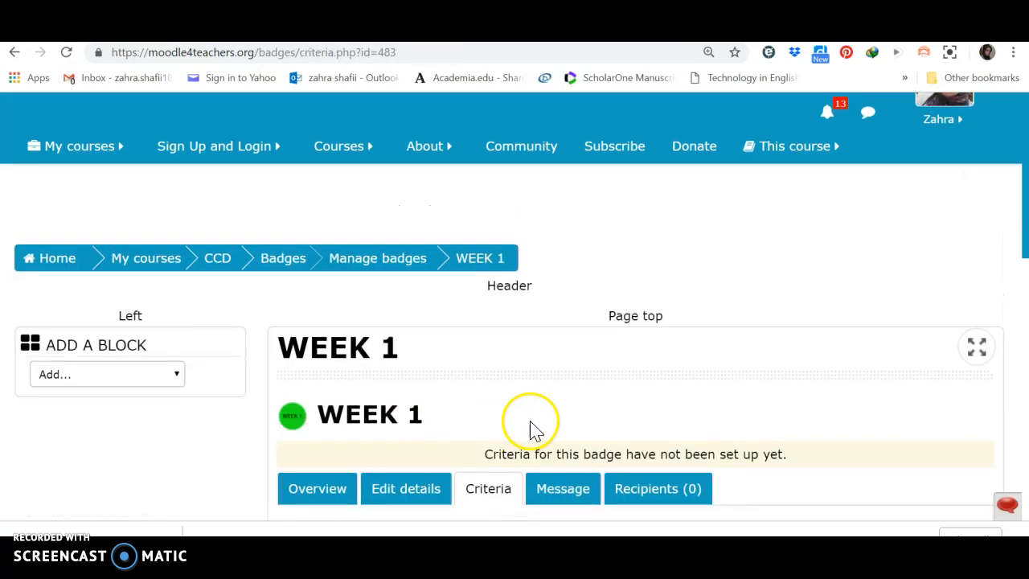
- Add Activity completion as the criterion for the WEEK 1 badge
scroll(582, 416, "down", 2)
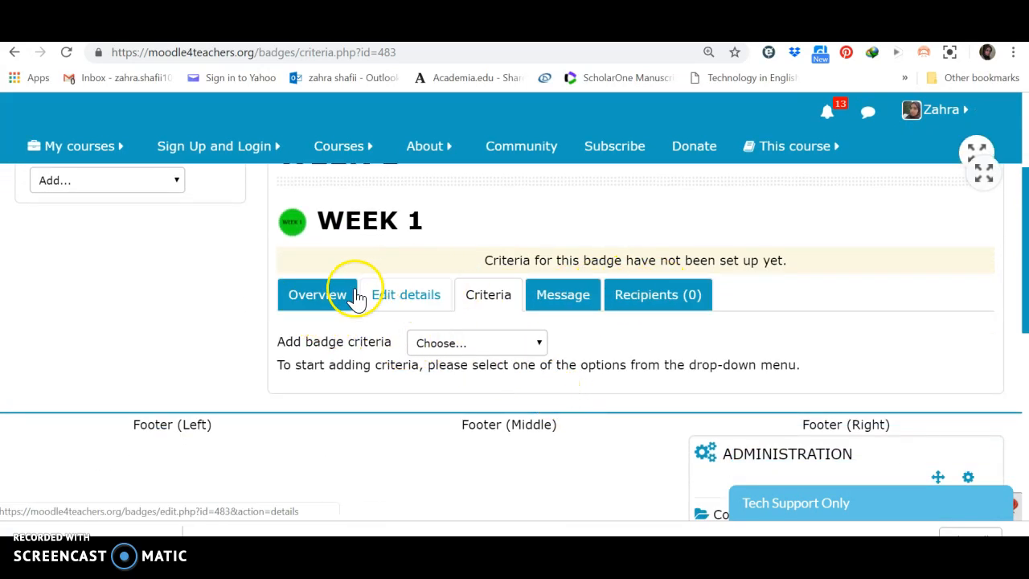
left_click(493, 354)
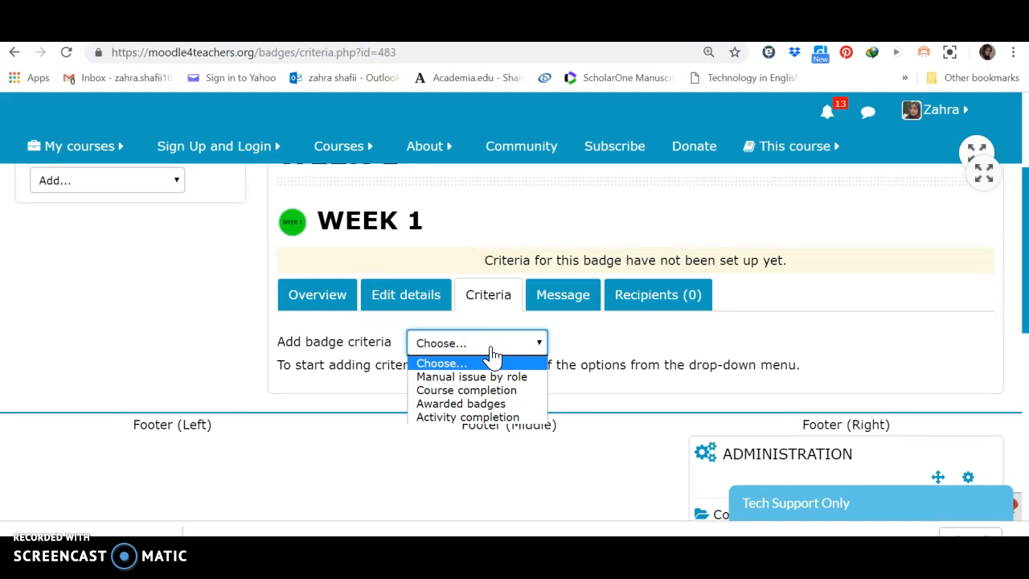
left_click(466, 418)
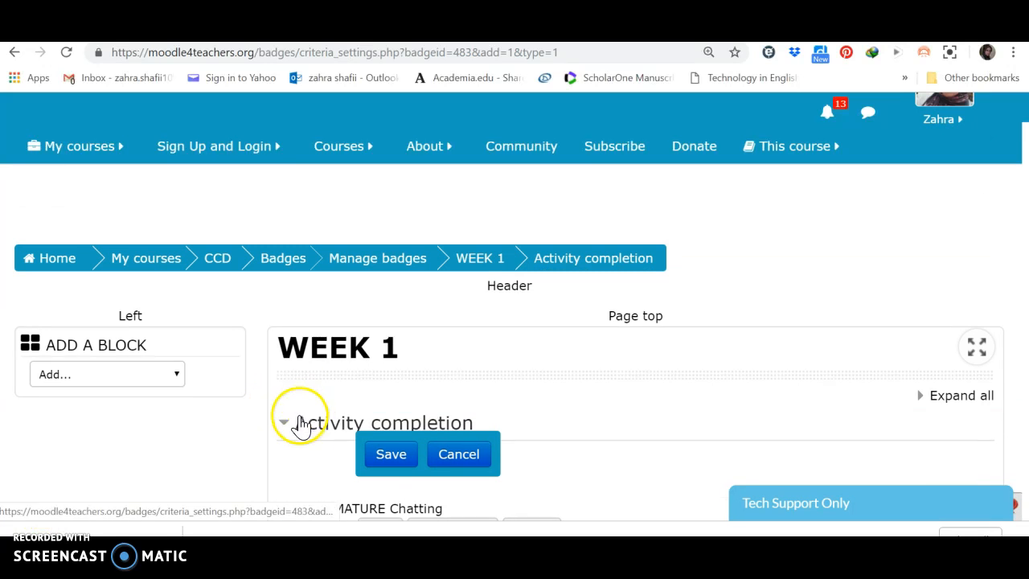
- Include the forum "Who is with us in this 'Adventure to the Wonderland'?" among the activities required for the badge
scroll(301, 427, "down", 3)
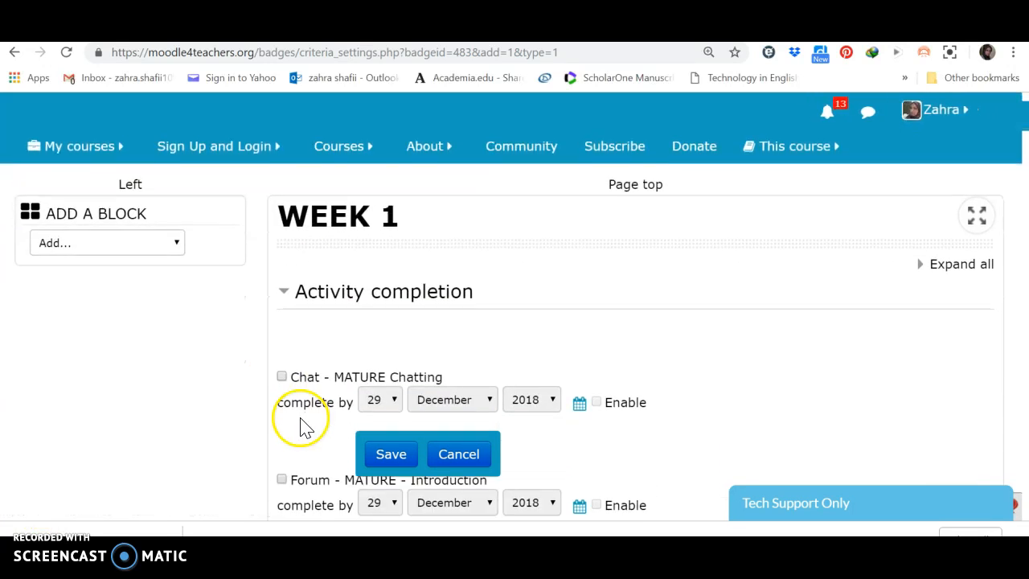
scroll(301, 428, "down", 1)
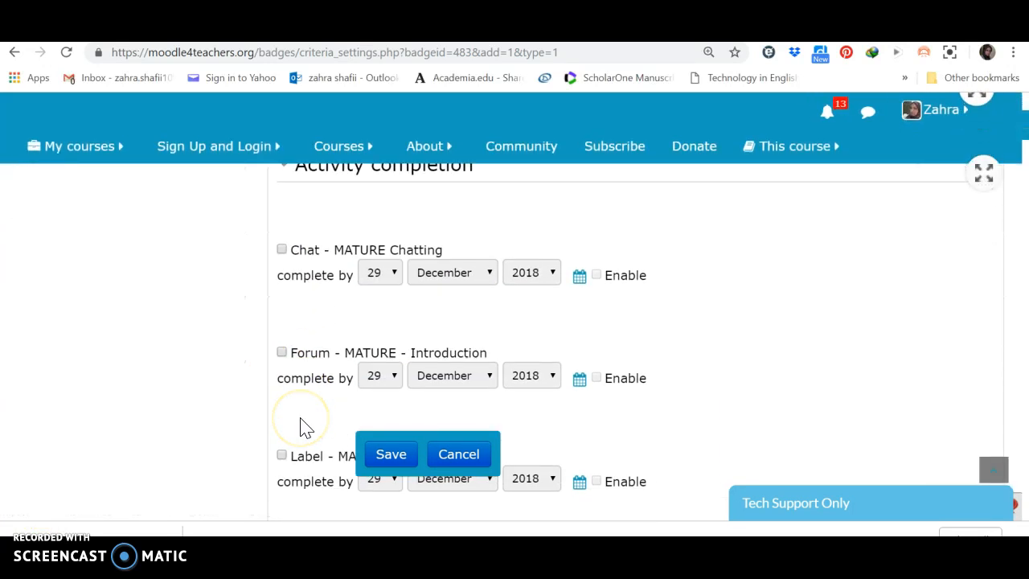
scroll(302, 428, "down", 2)
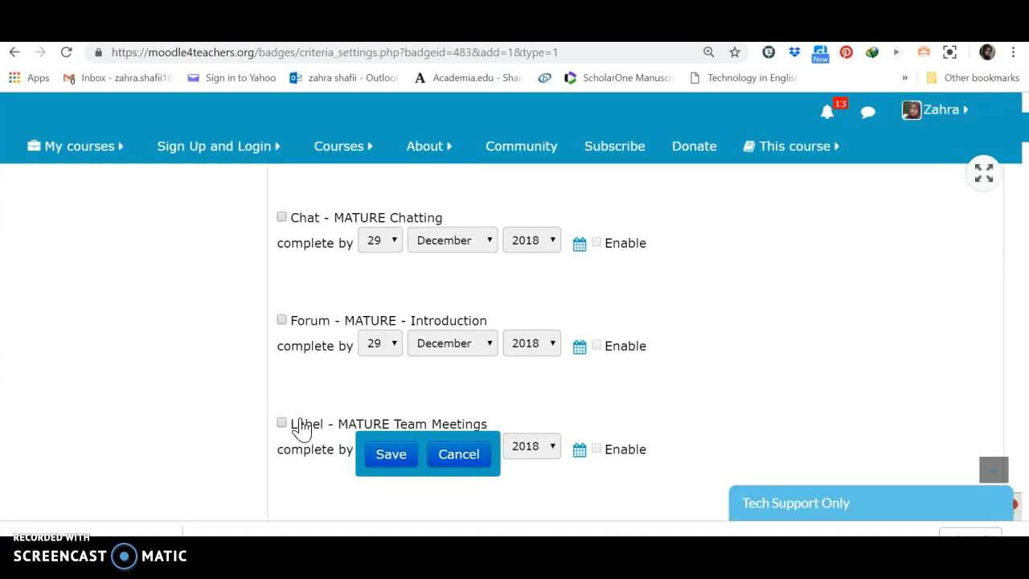
scroll(301, 427, "down", 4)
scroll(301, 428, "down", 5)
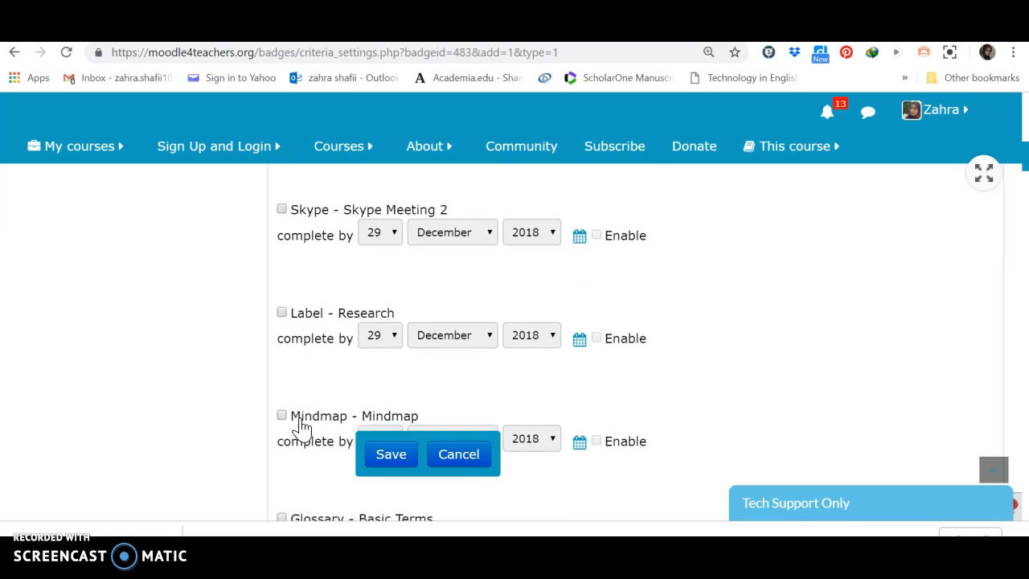
scroll(303, 428, "down", 3)
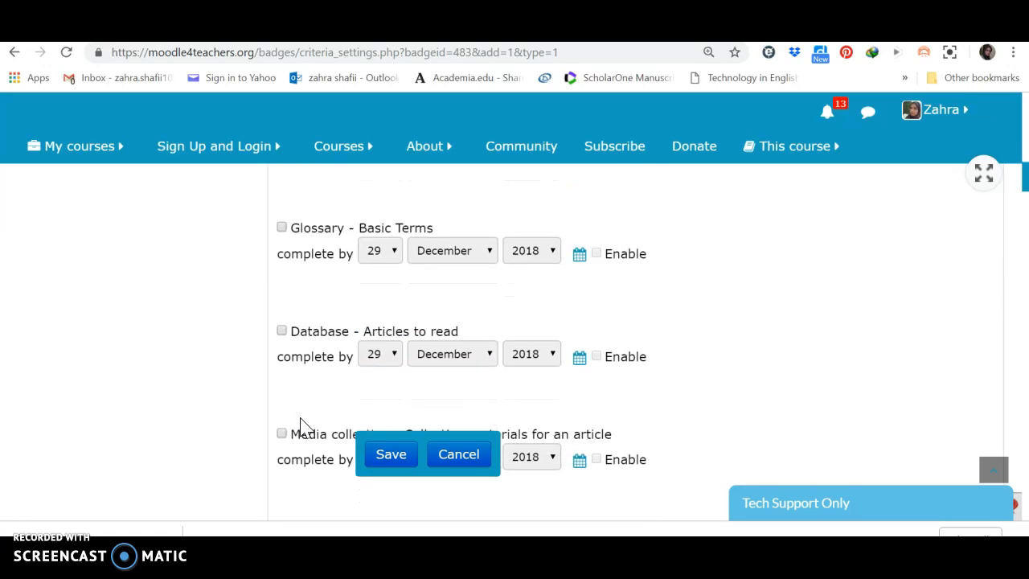
left_click(182, 489)
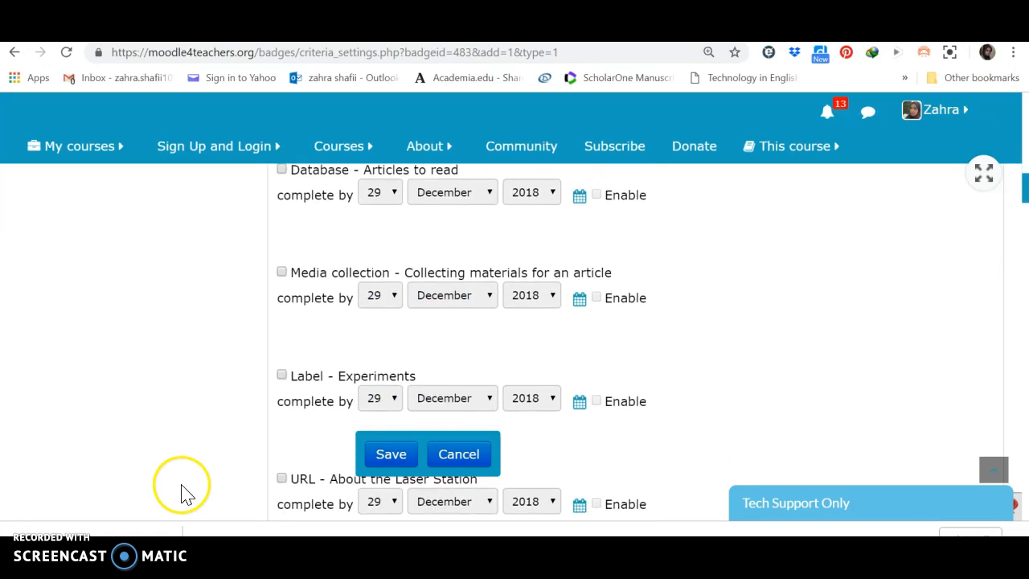
scroll(182, 489, "down", 3)
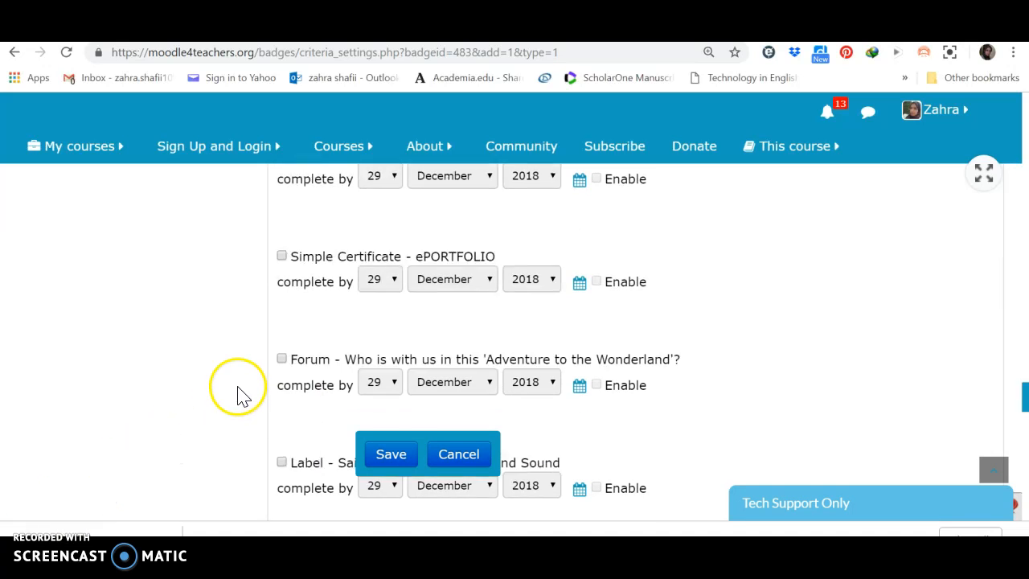
scroll(238, 326, "down", 1)
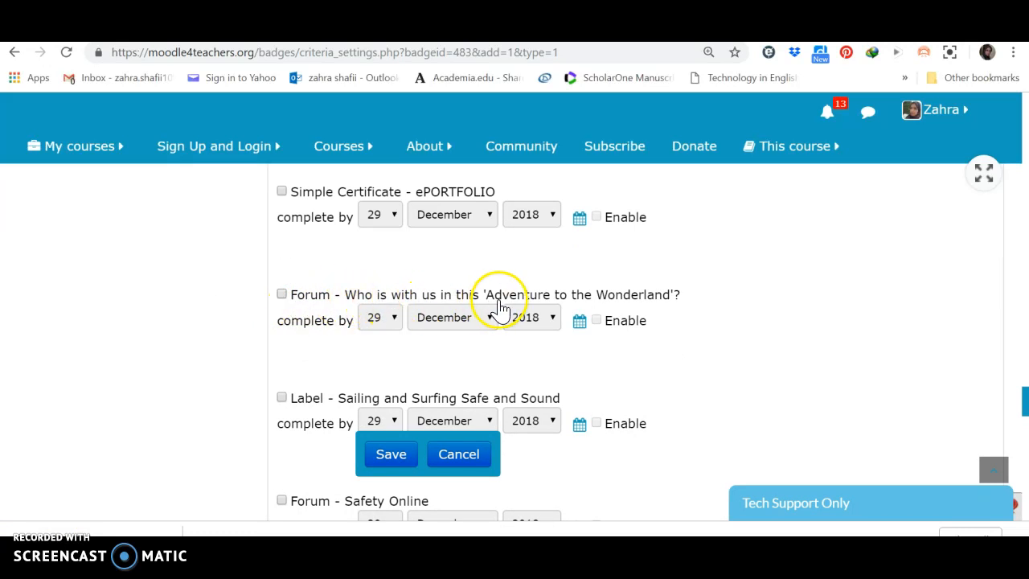
left_click(282, 295)
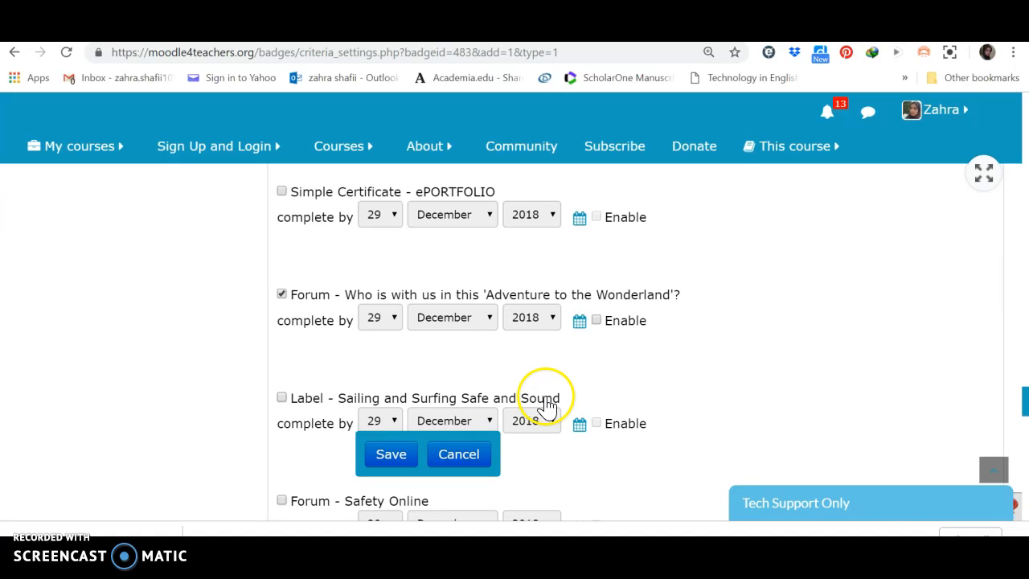
left_click(281, 398)
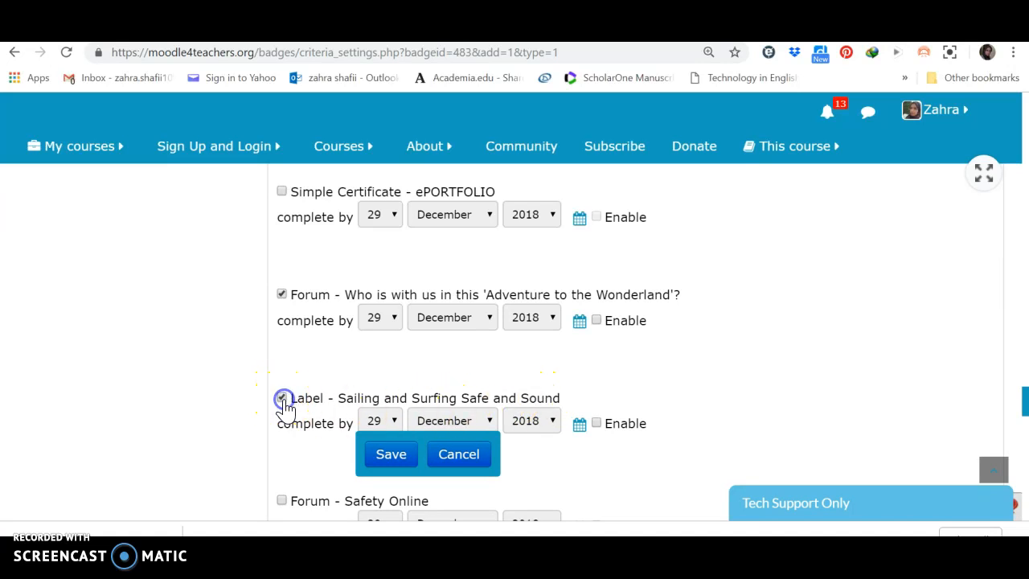
scroll(278, 380, "down", 3)
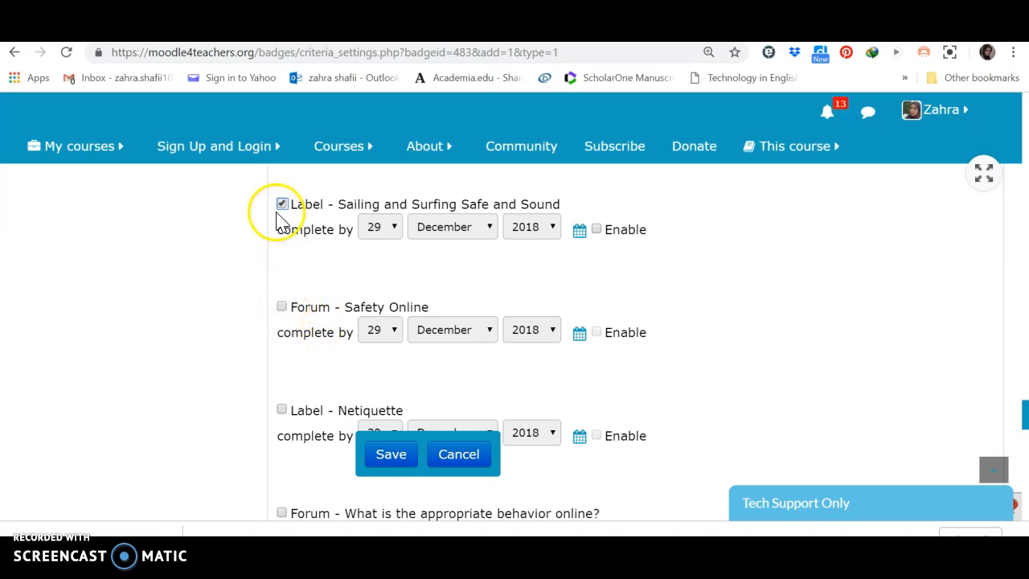
left_click(283, 206)
- Include the forums "Safety Online", "What is the appropriate behavior online?" and "Explore Screencast-o-matic" among the required activities
scroll(281, 302, "up", 1)
scroll(281, 301, "down", 2)
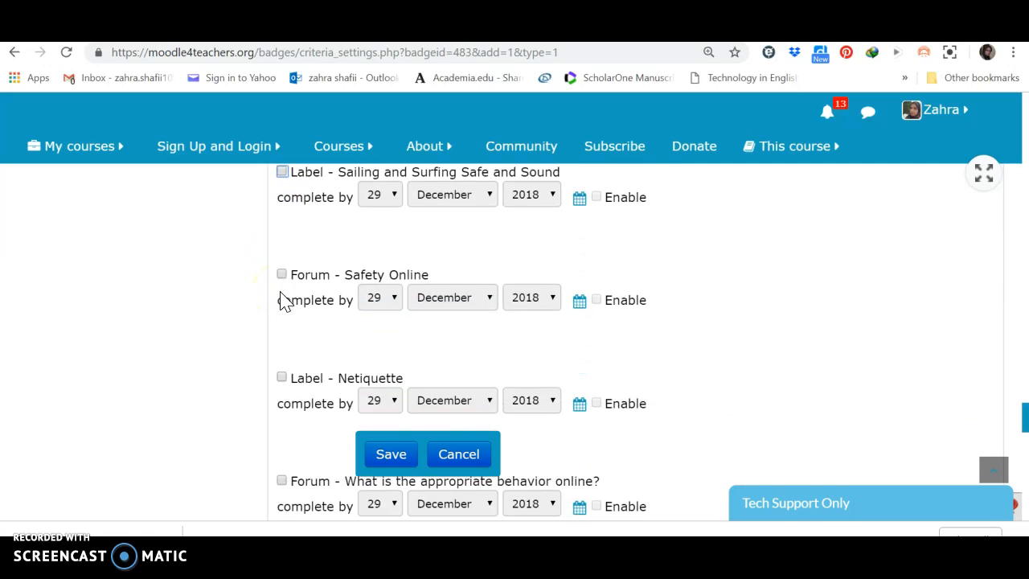
left_click(282, 274)
scroll(295, 323, "down", 2)
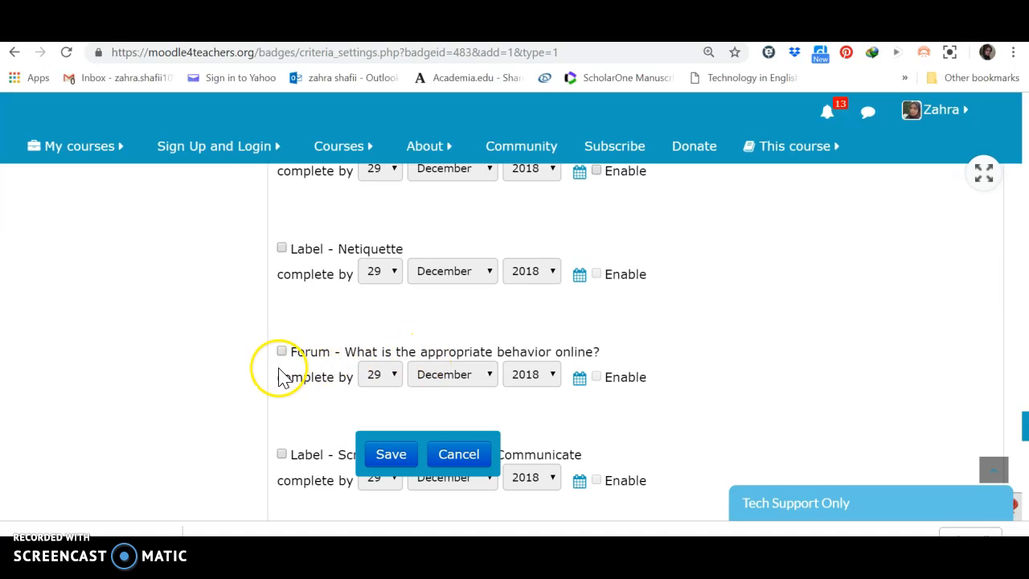
left_click(281, 352)
scroll(283, 357, "down", 2)
scroll(283, 358, "down", 1)
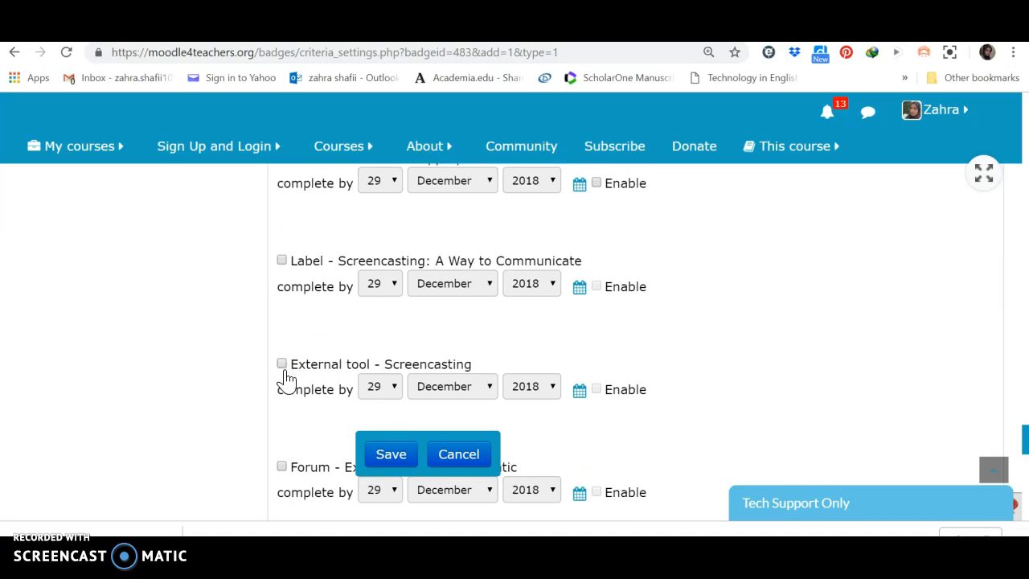
scroll(293, 350, "down", 1)
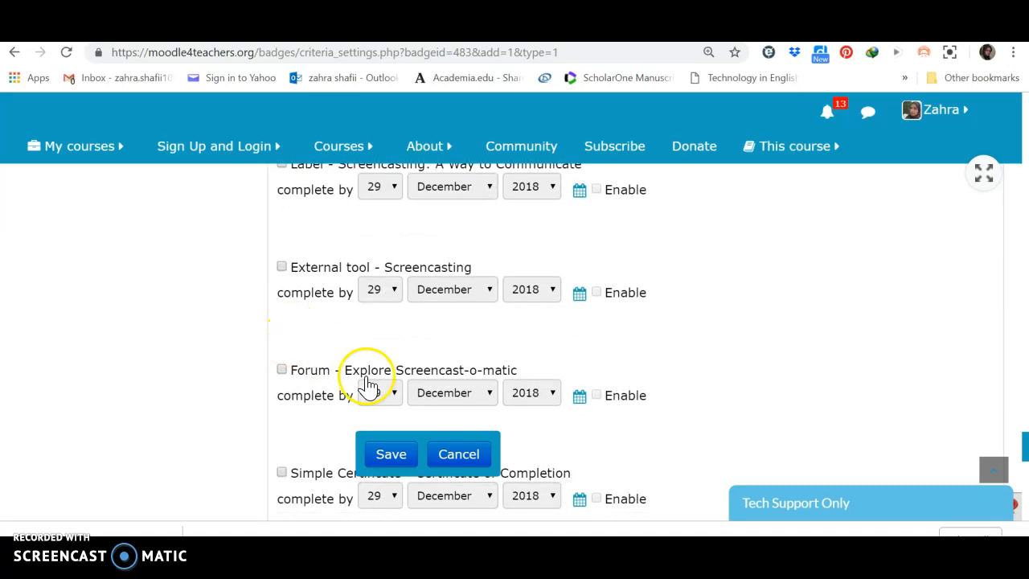
left_click(281, 370)
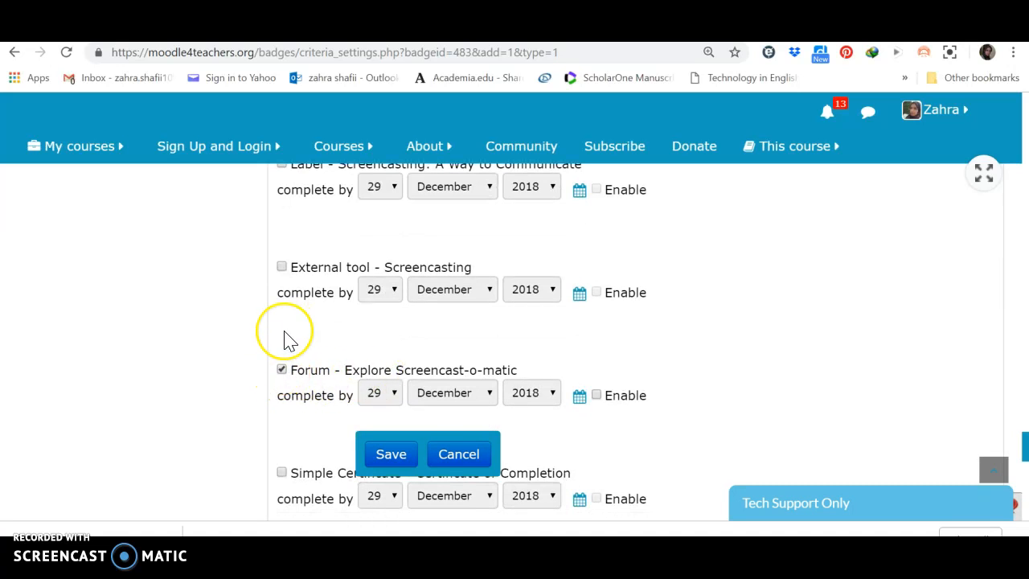
- Set the criterion to be complete when all of the selected activities are complete, and expand its Description section
scroll(287, 339, "down", 1)
scroll(285, 337, "down", 1)
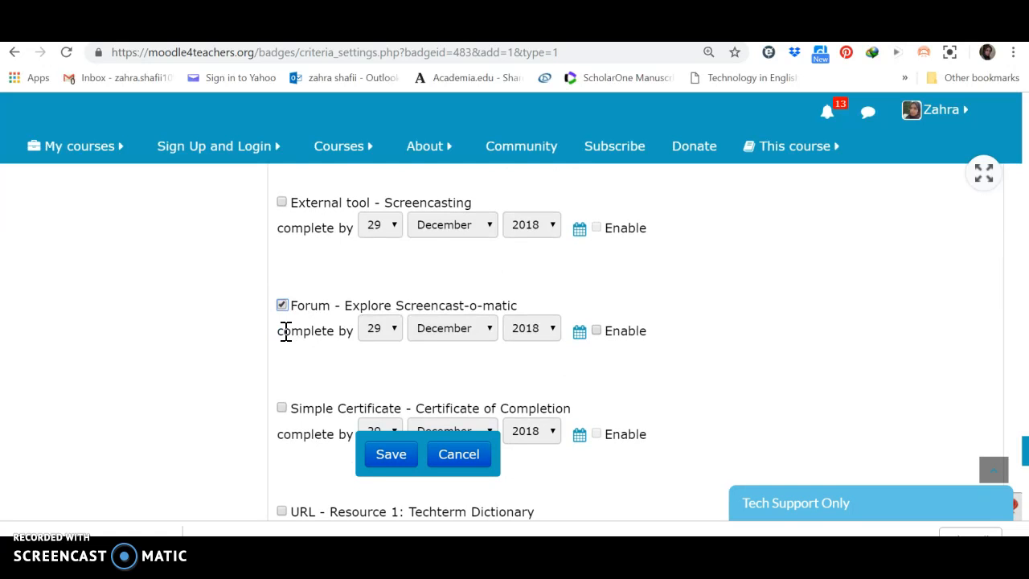
scroll(286, 334, "down", 4)
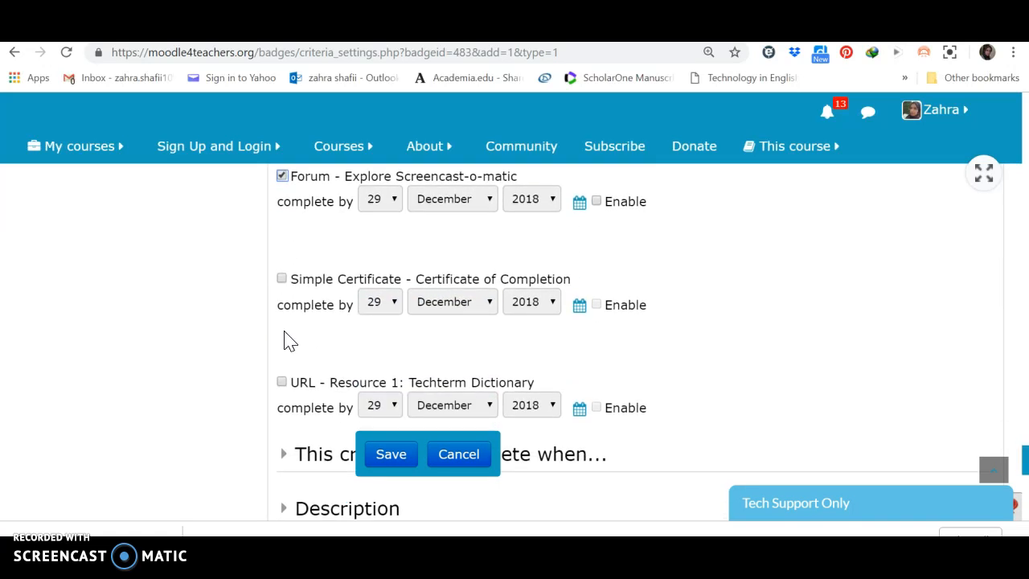
scroll(288, 339, "down", 6)
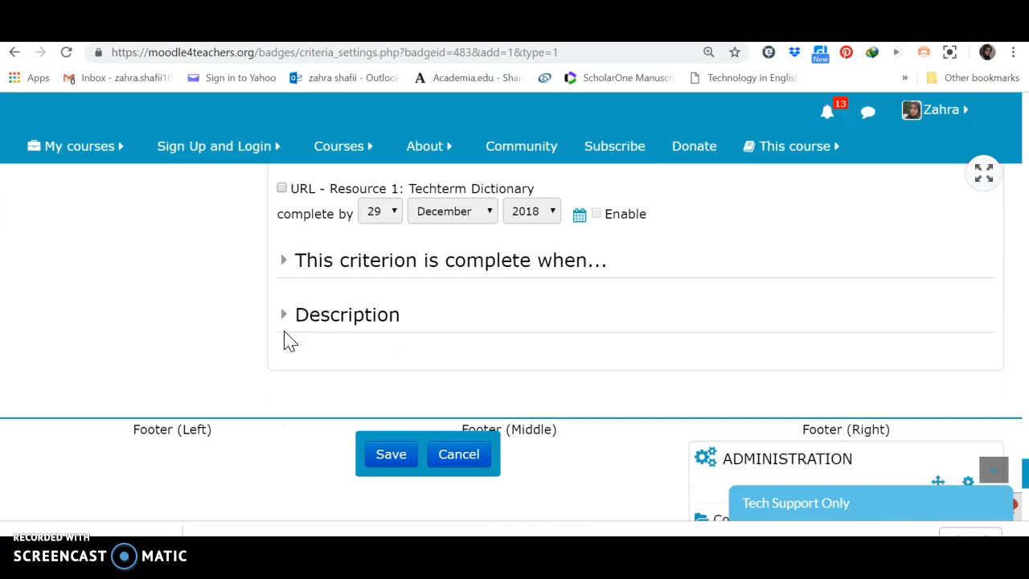
left_click(418, 271)
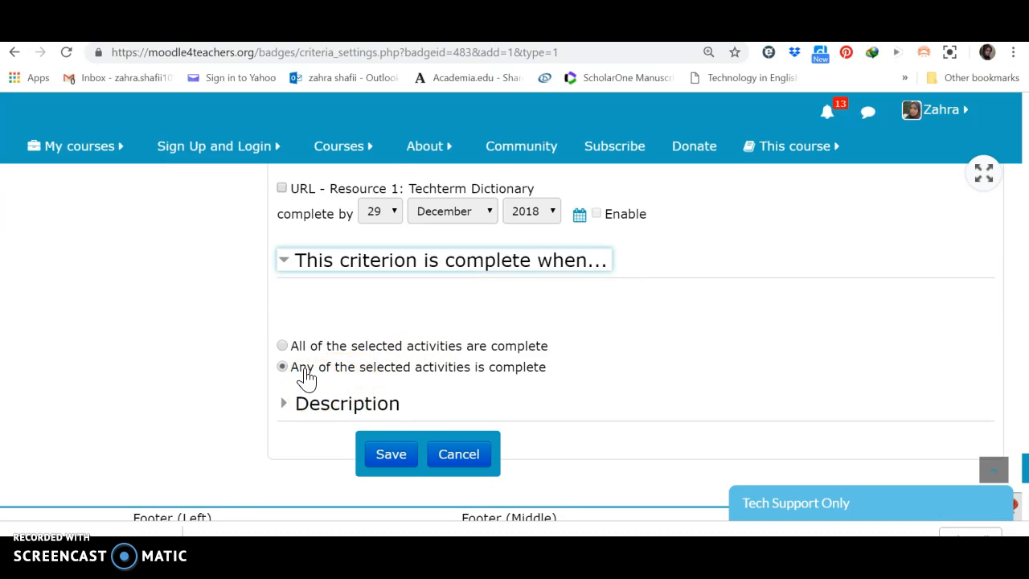
left_click(288, 347)
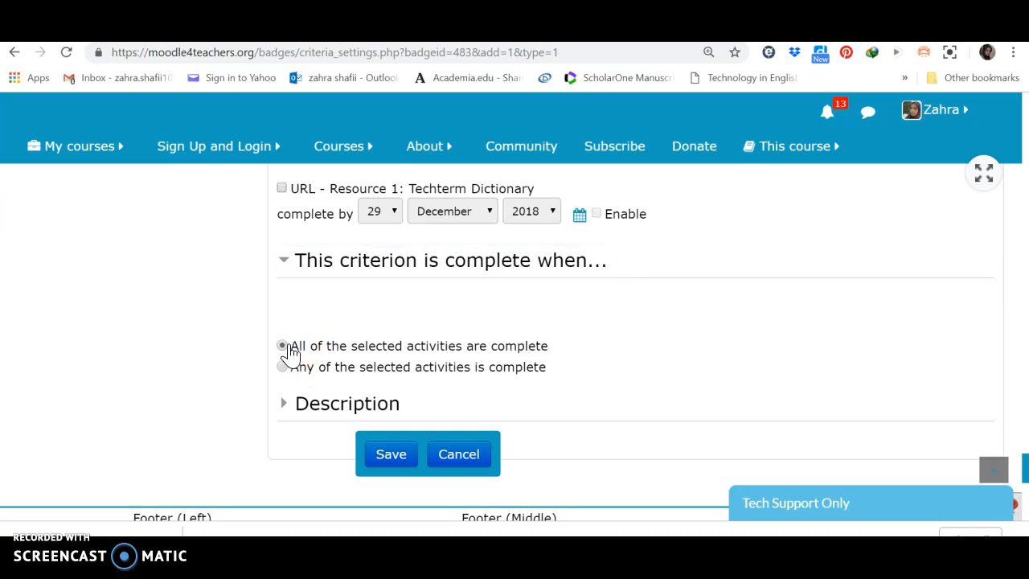
left_click(353, 414)
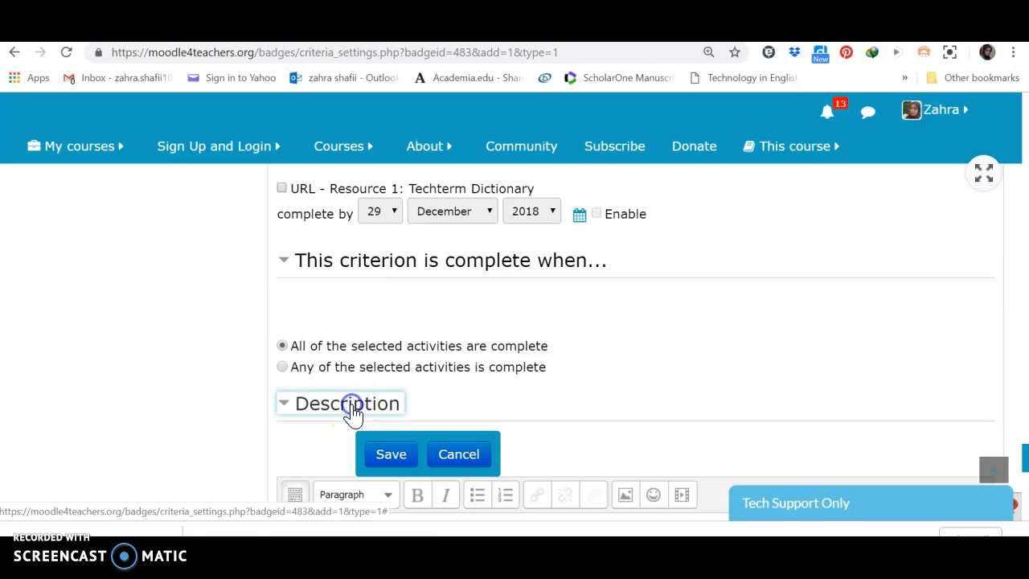
- Save the WEEK 1 badge's Activity completion criterion without entering a description
scroll(354, 414, "down", 4)
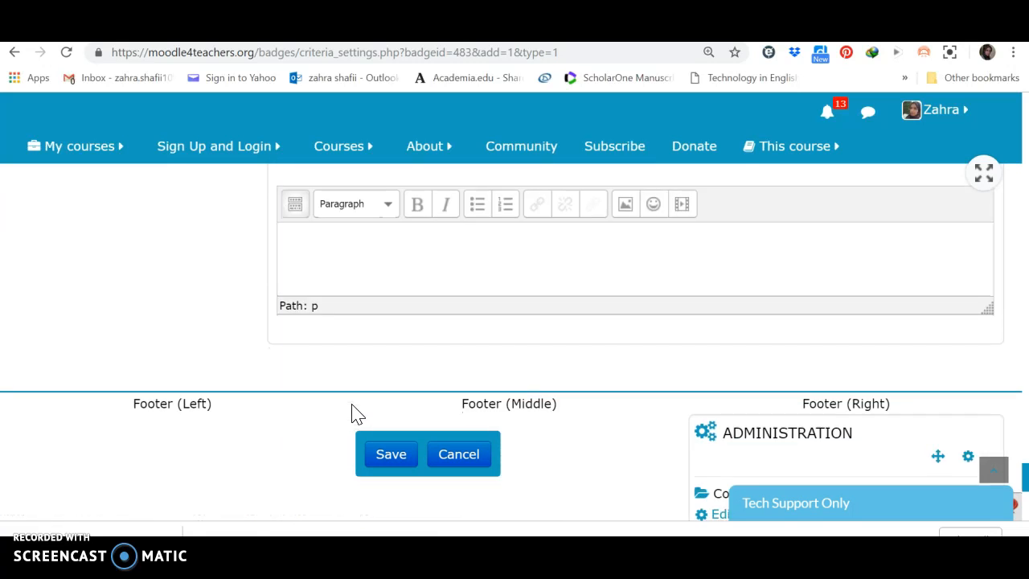
scroll(354, 414, "up", 3)
left_click(366, 420)
left_click(391, 457)
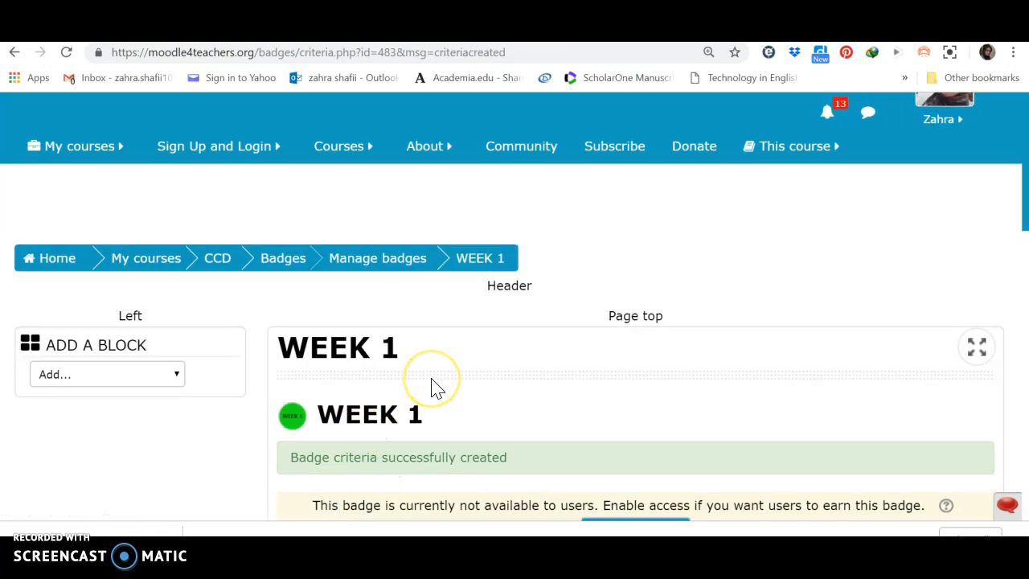
- Check the WEEK 1 badge's criteria, then enable access so users can earn the badge, and confirm the change
scroll(434, 386, "down", 2)
scroll(432, 380, "down", 2)
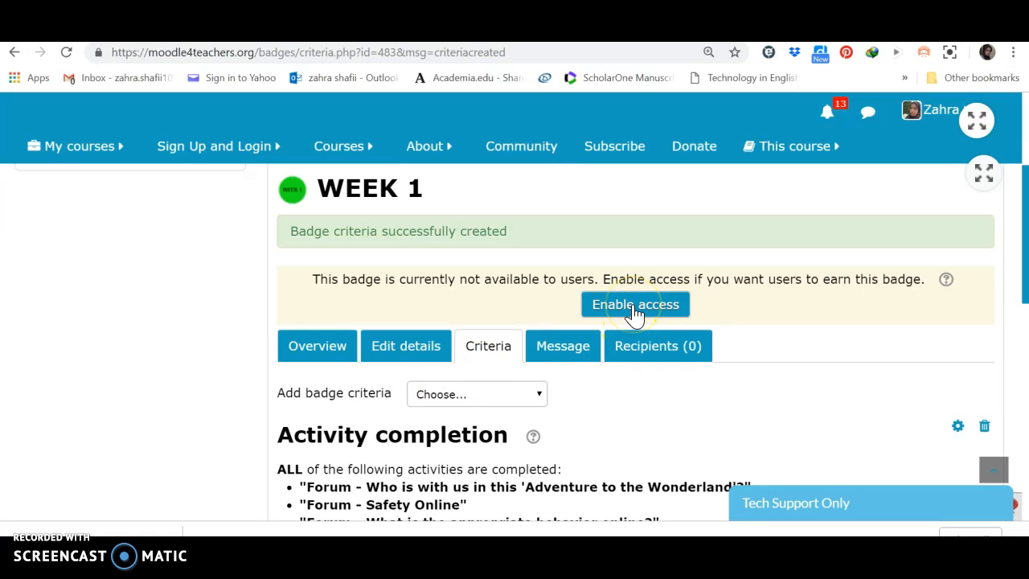
scroll(700, 368, "down", 2)
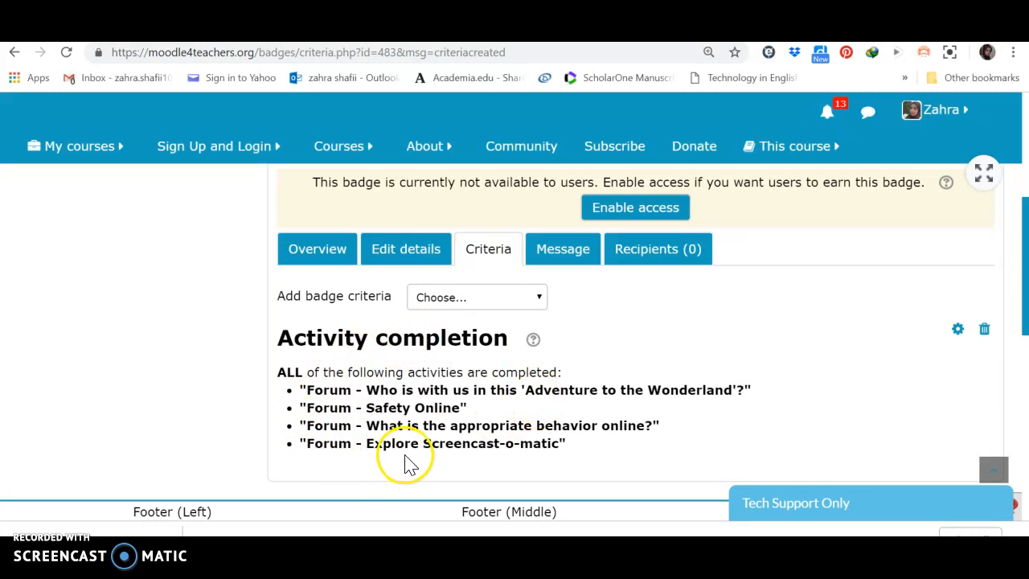
left_click(655, 218)
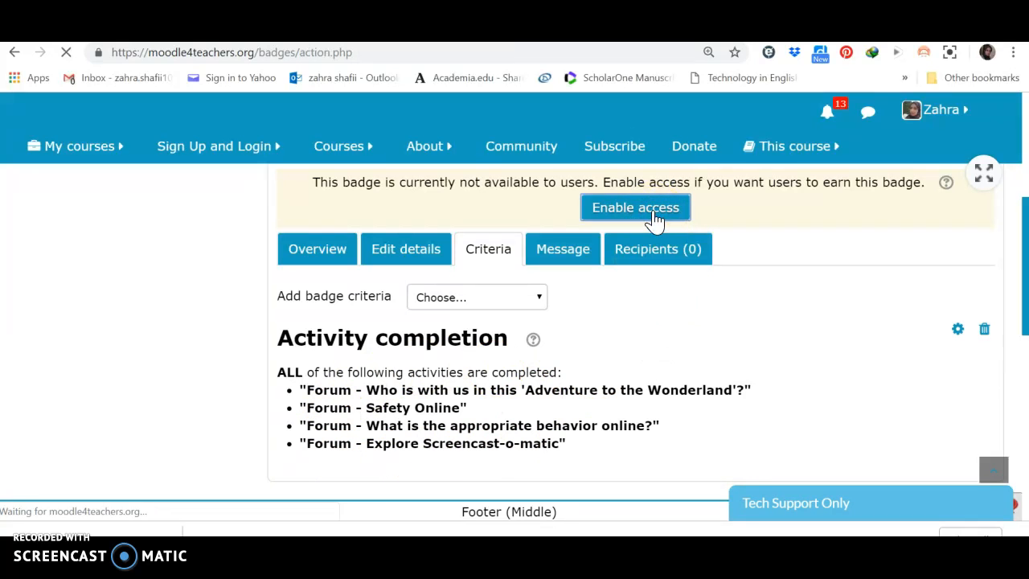
scroll(655, 222, "down", 2)
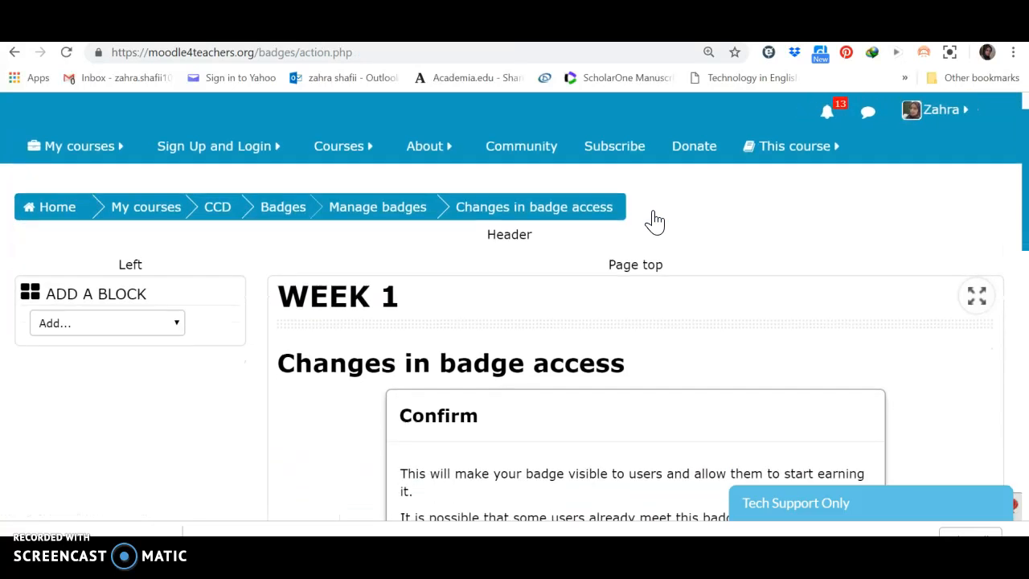
scroll(655, 222, "down", 2)
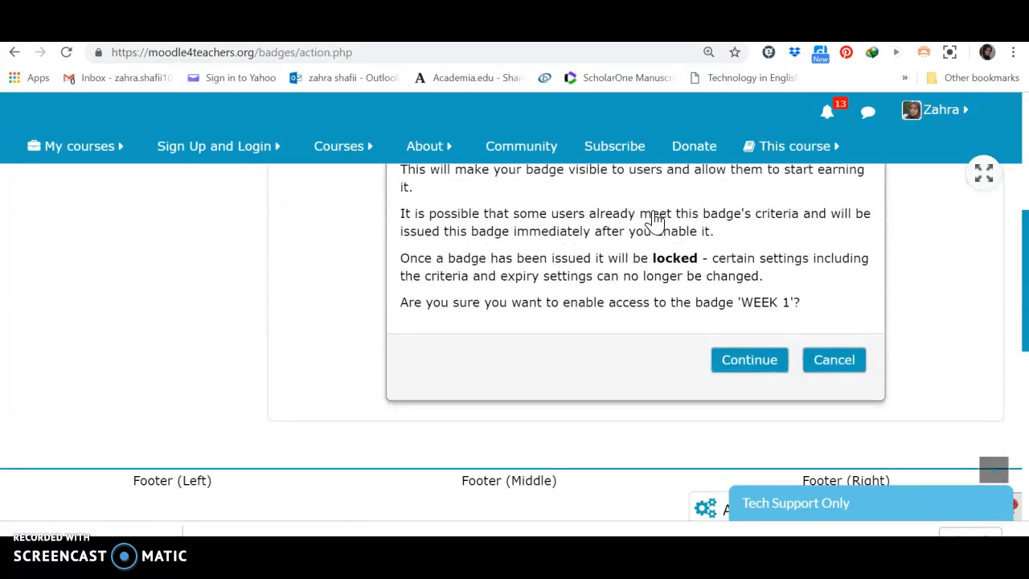
left_click(739, 359)
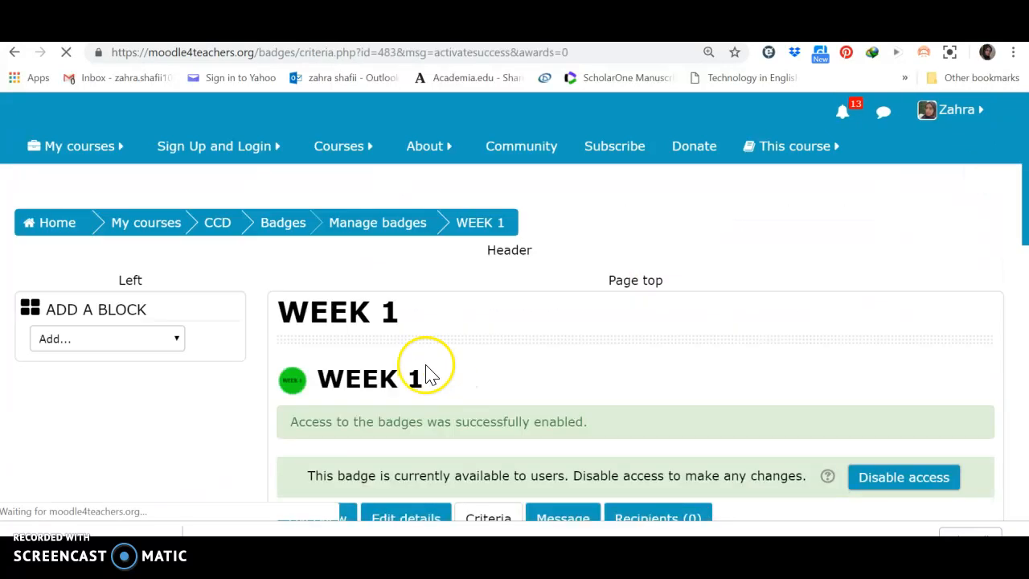
- Open the page for managing the course's badges from the WEEK 1 badge's criteria page
scroll(375, 327, "down", 3)
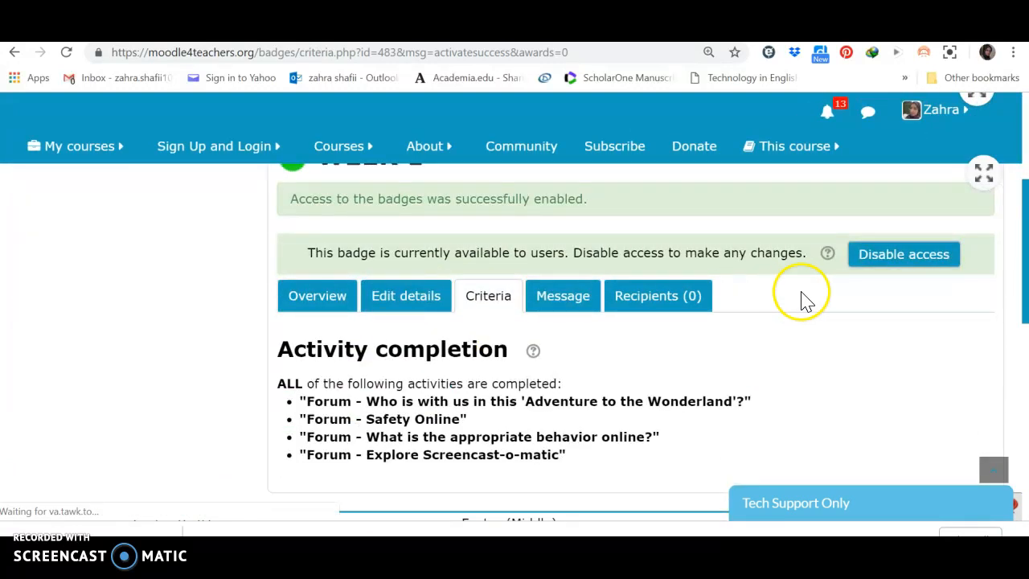
scroll(807, 324, "down", 5)
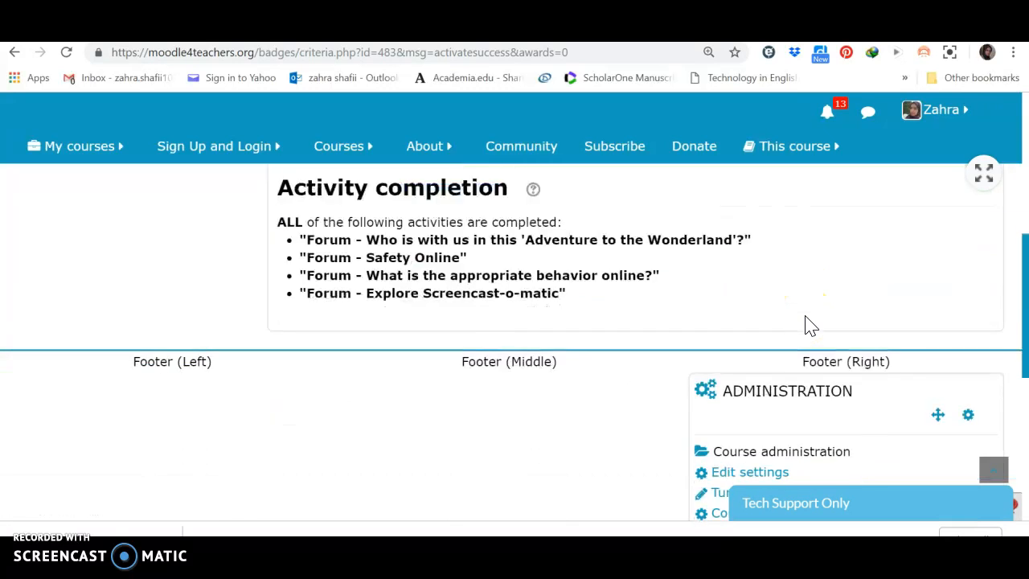
scroll(808, 324, "down", 2)
left_click(787, 392)
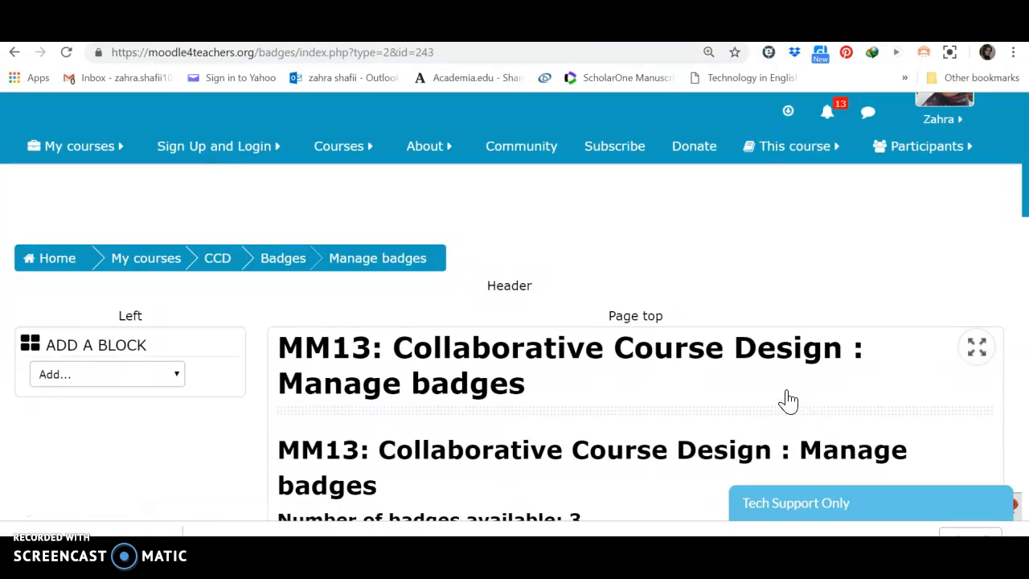
- Examine the course's list of managed badges, including the WEEK 1 badge's status, criteria, recipients and available actions
scroll(788, 399, "down", 3)
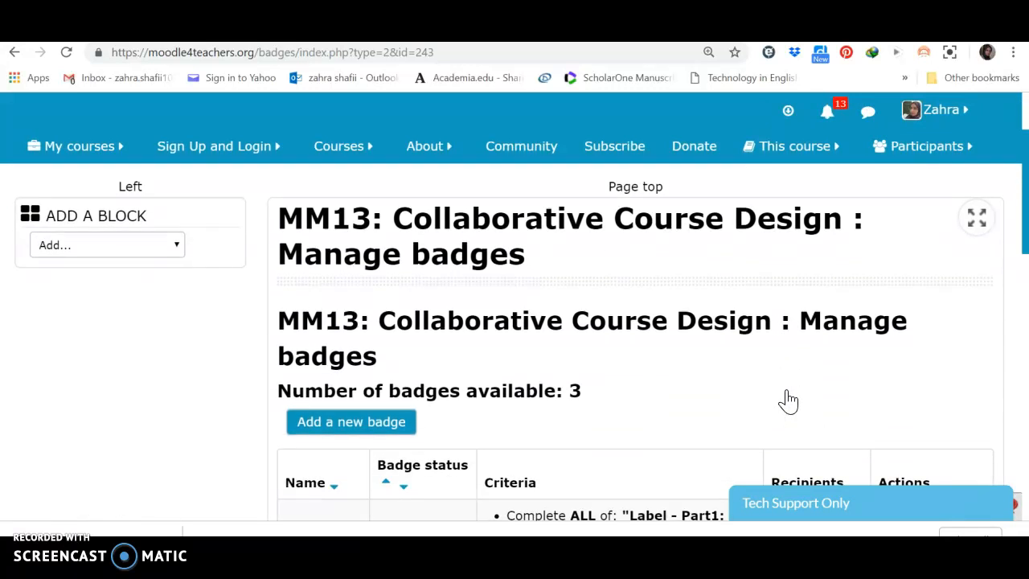
scroll(788, 400, "down", 2)
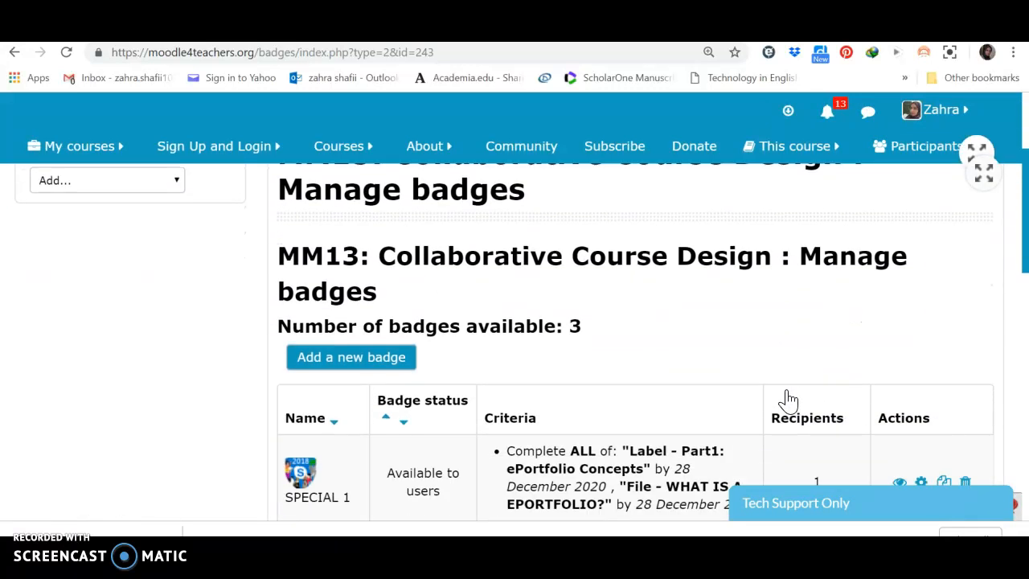
scroll(788, 399, "down", 2)
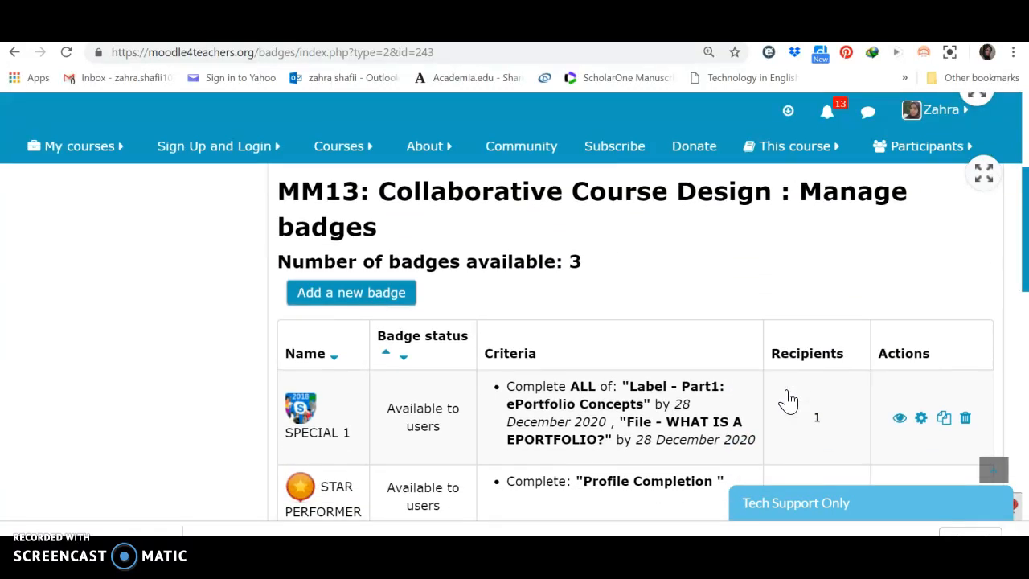
scroll(788, 399, "down", 3)
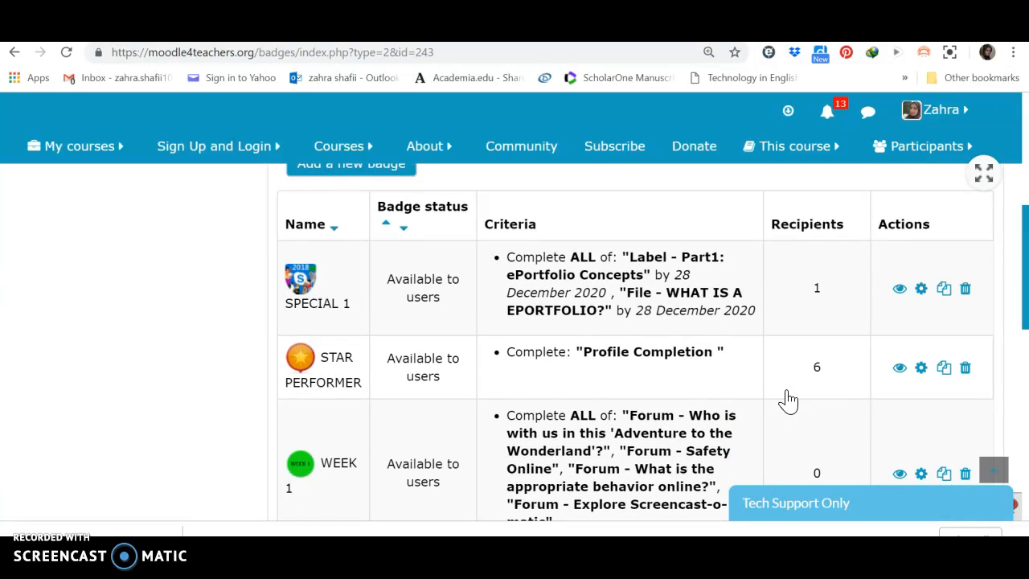
scroll(788, 399, "down", 3)
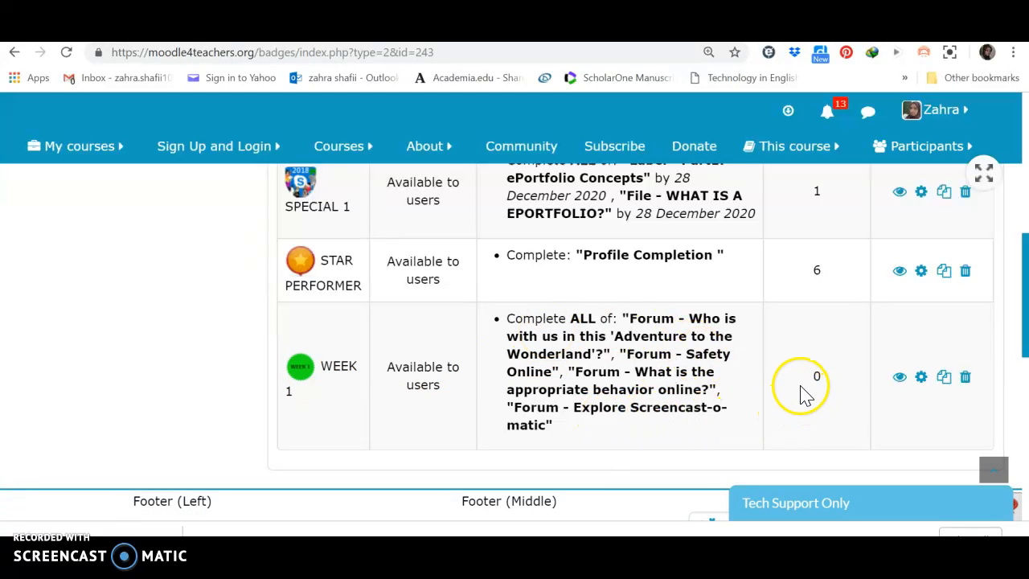
scroll(799, 392, "up", 1)
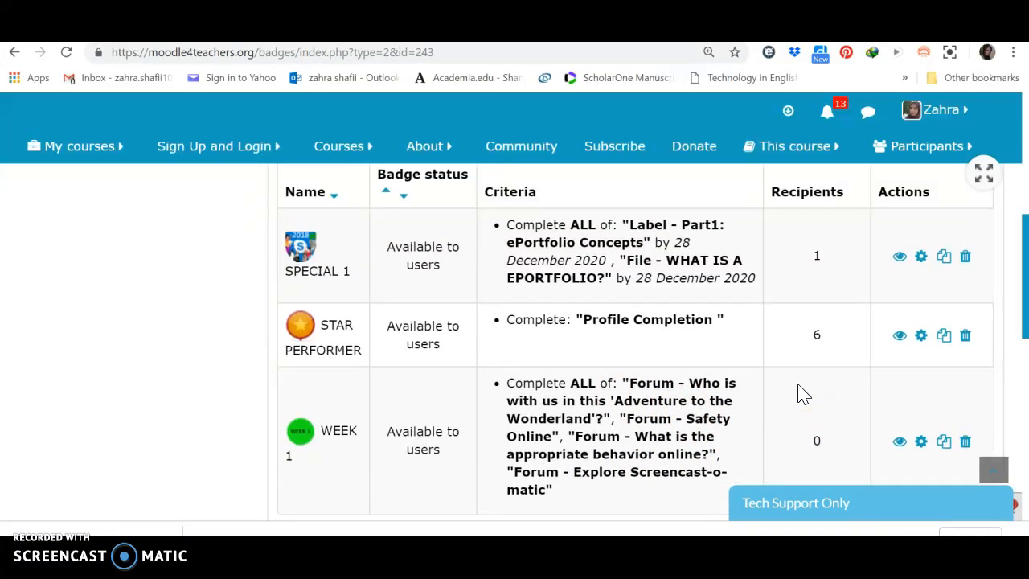
scroll(799, 392, "down", 1)
scroll(800, 392, "down", 1)
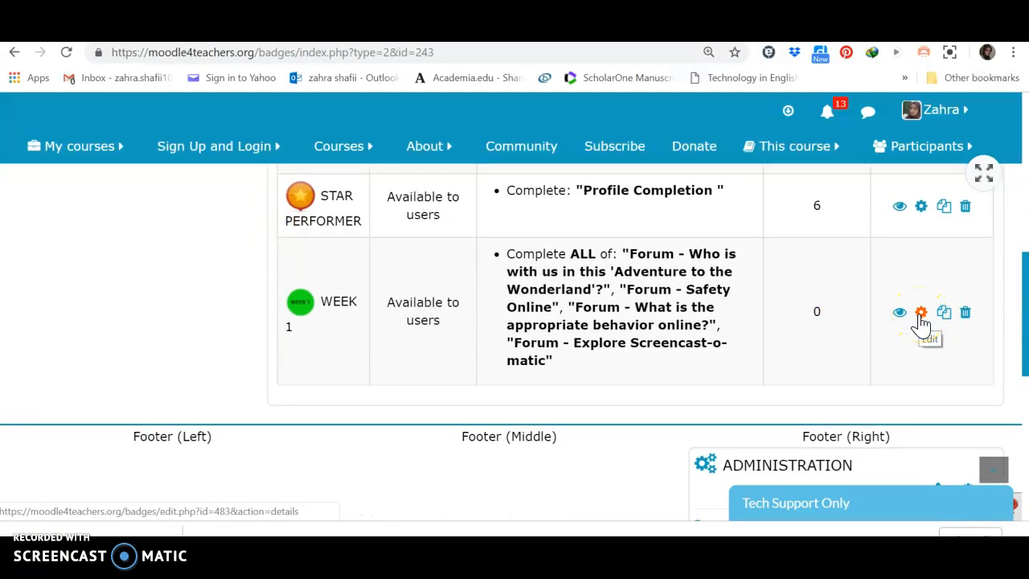
left_click(965, 322)
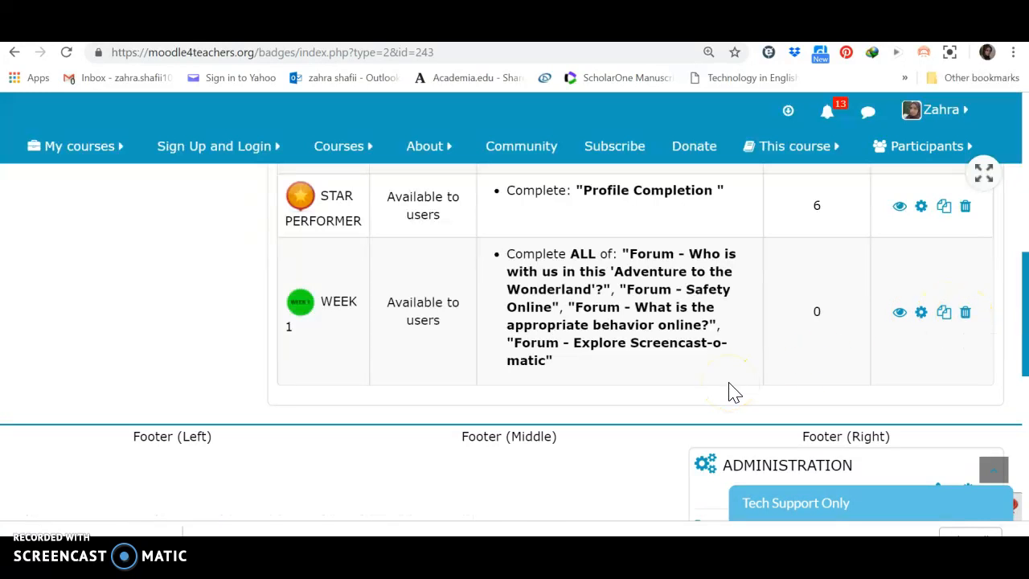
scroll(734, 391, "up", 7)
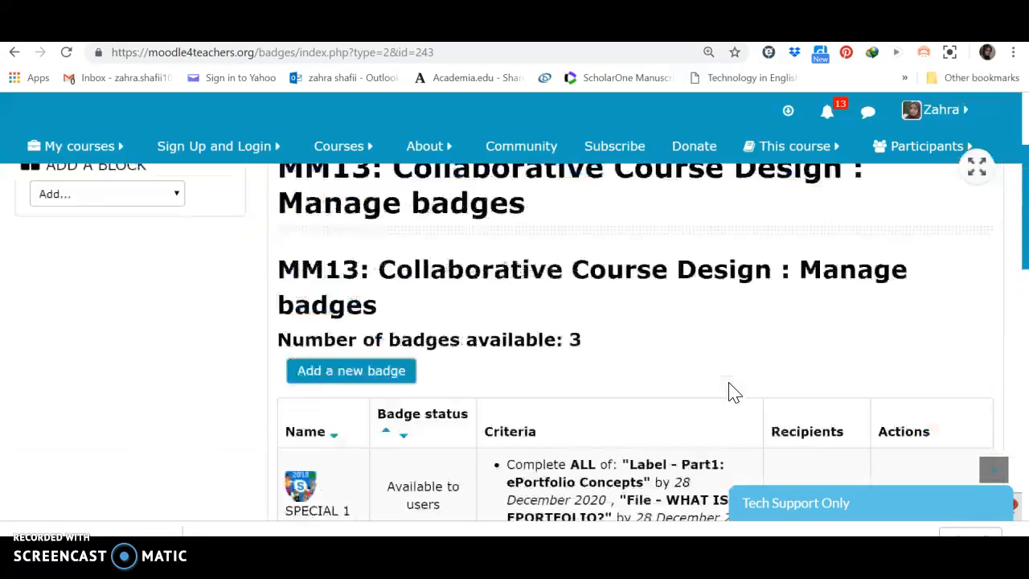
scroll(734, 391, "up", 1)
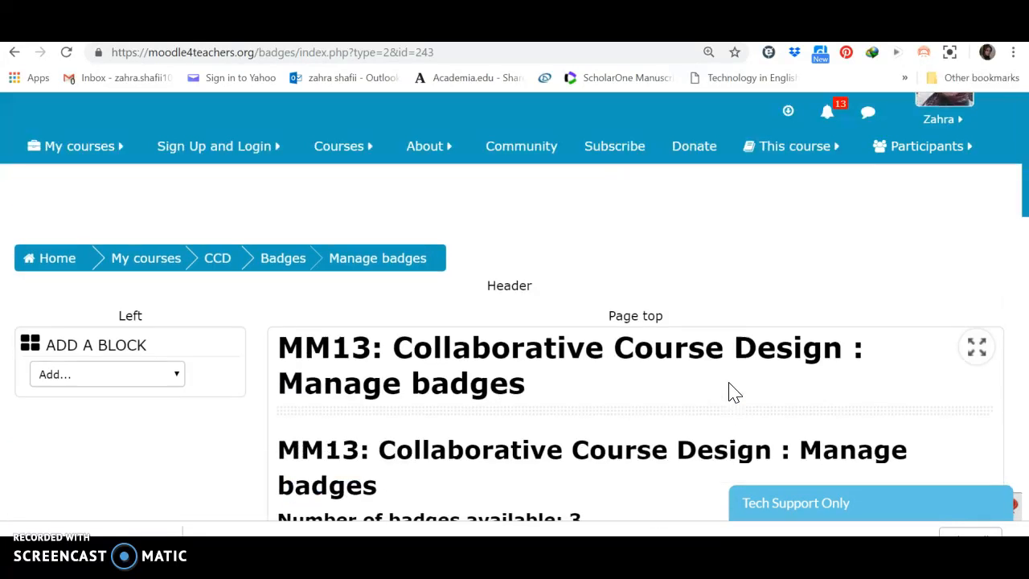
- Return to the CCD course page and look through the activities in the Before Raising the Sails section
left_click(296, 30)
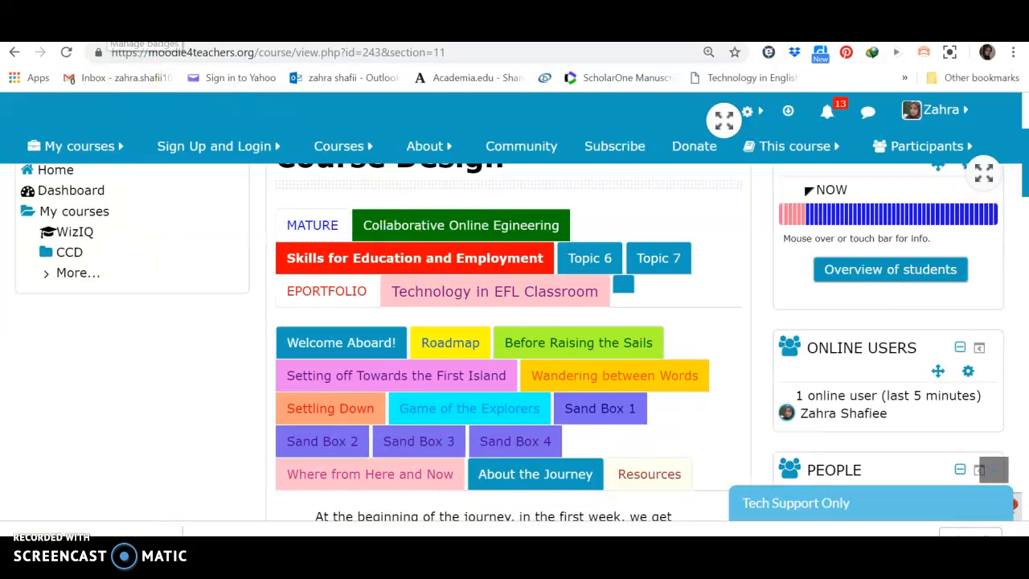
scroll(611, 363, "down", 15)
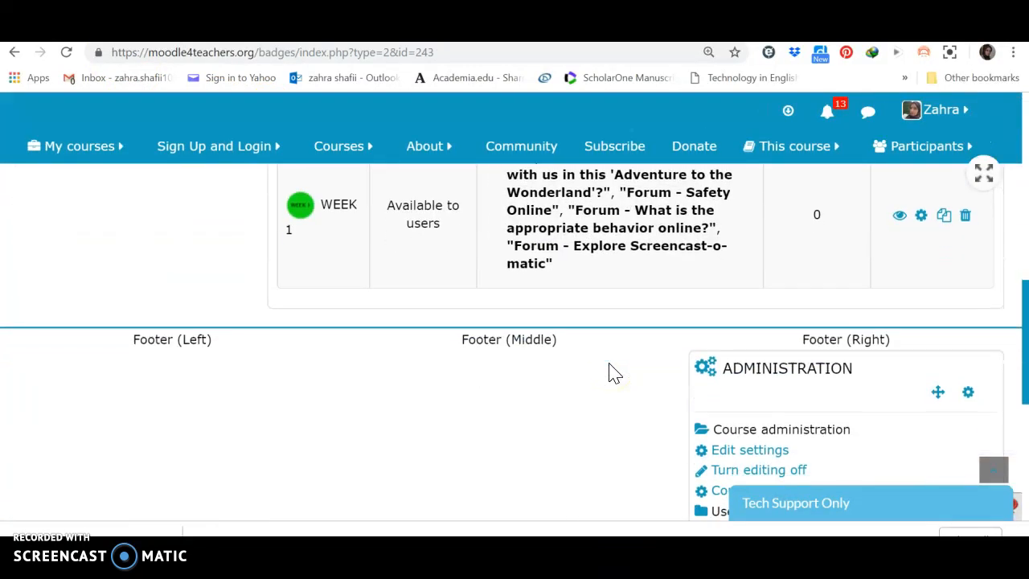
scroll(611, 369, "up", 15)
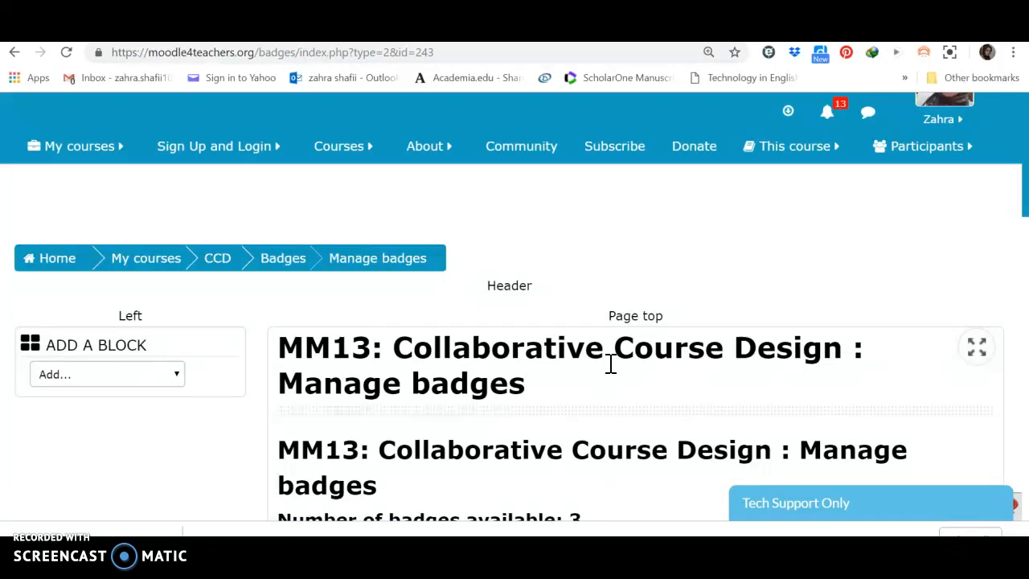
left_click(215, 257)
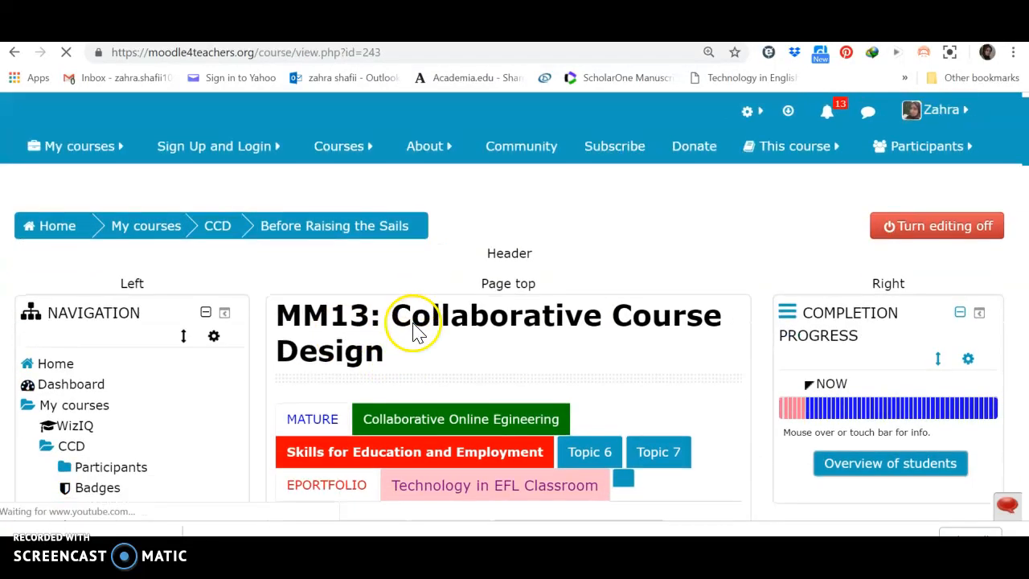
scroll(414, 330, "down", 5)
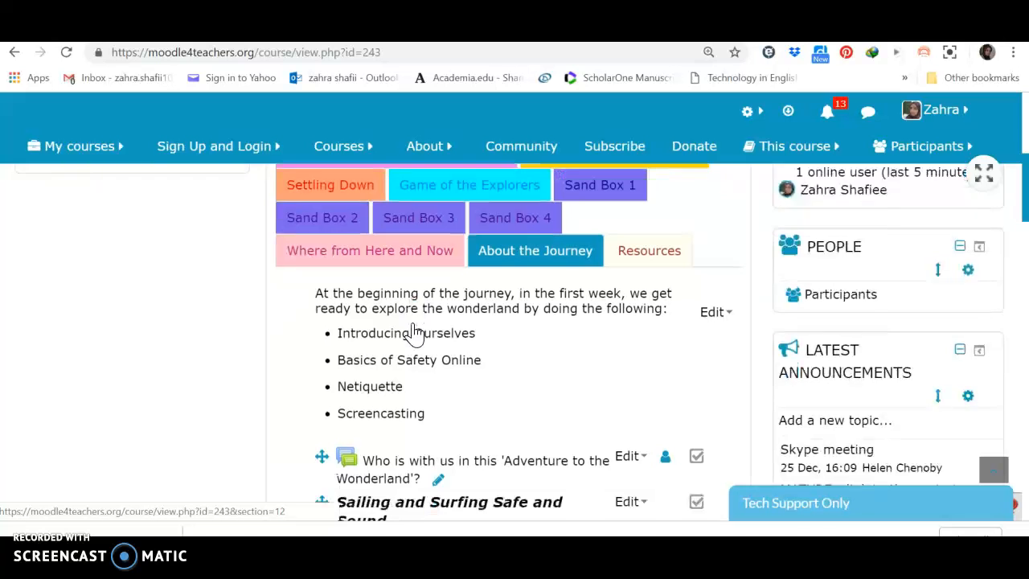
scroll(414, 329, "down", 2)
scroll(414, 329, "down", 6)
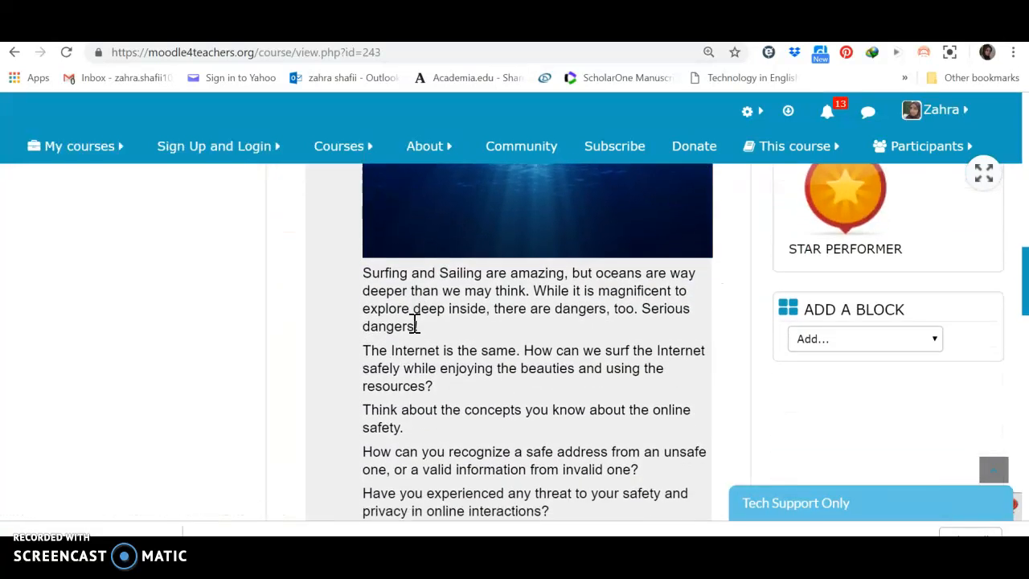
scroll(414, 326, "down", 10)
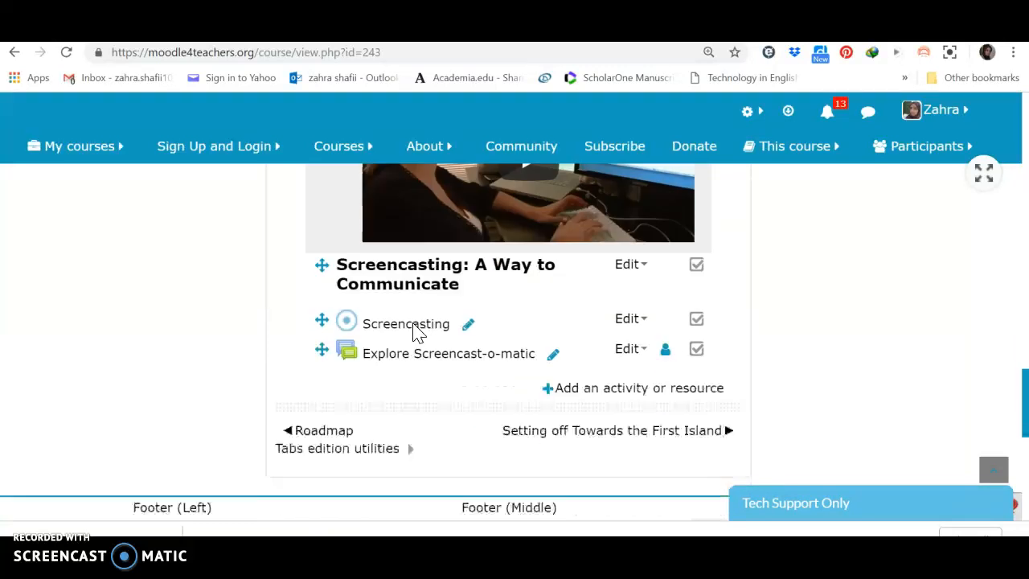
scroll(412, 326, "down", 3)
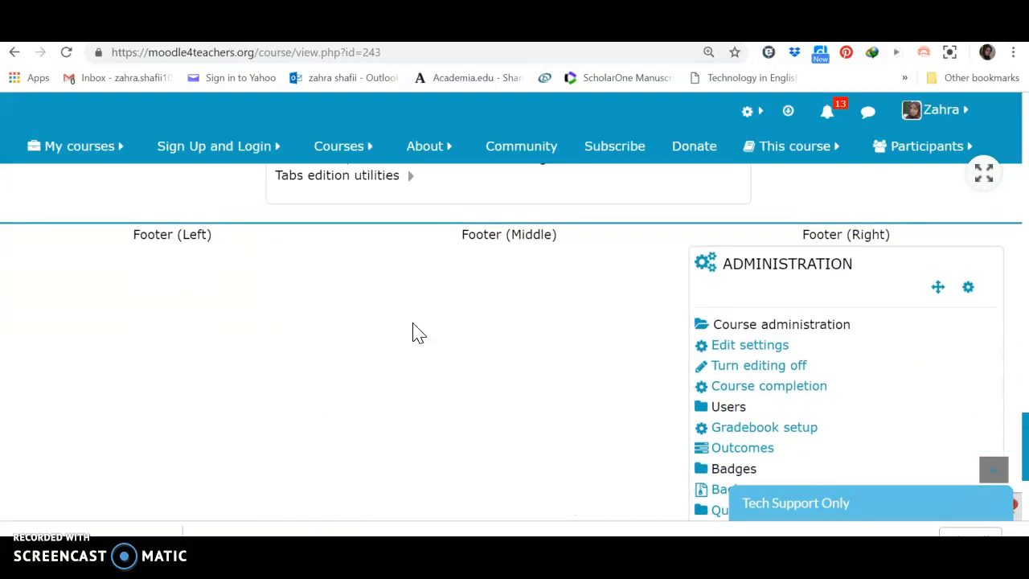
scroll(412, 332, "up", 10)
scroll(412, 332, "up", 5)
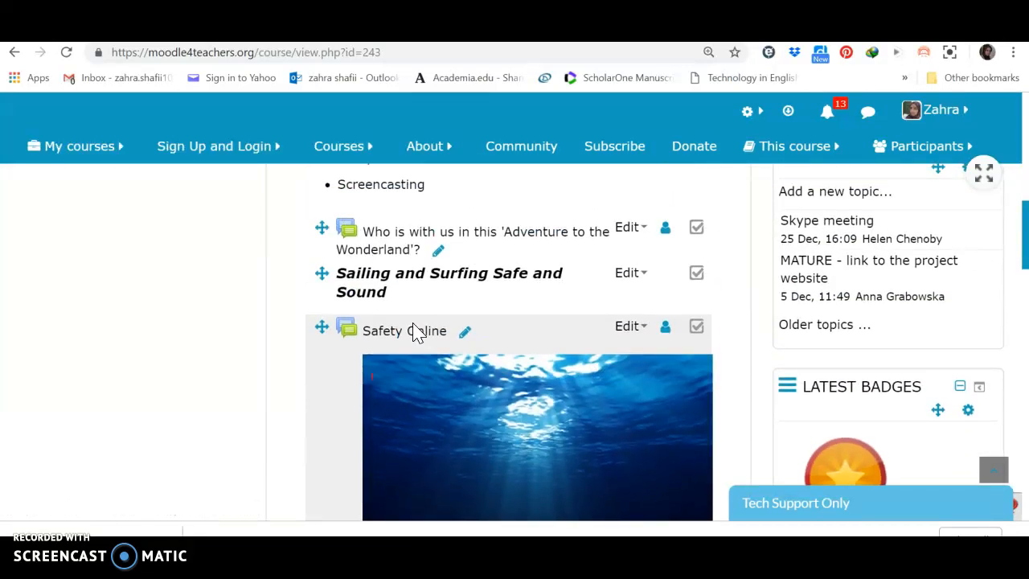
scroll(412, 332, "up", 10)
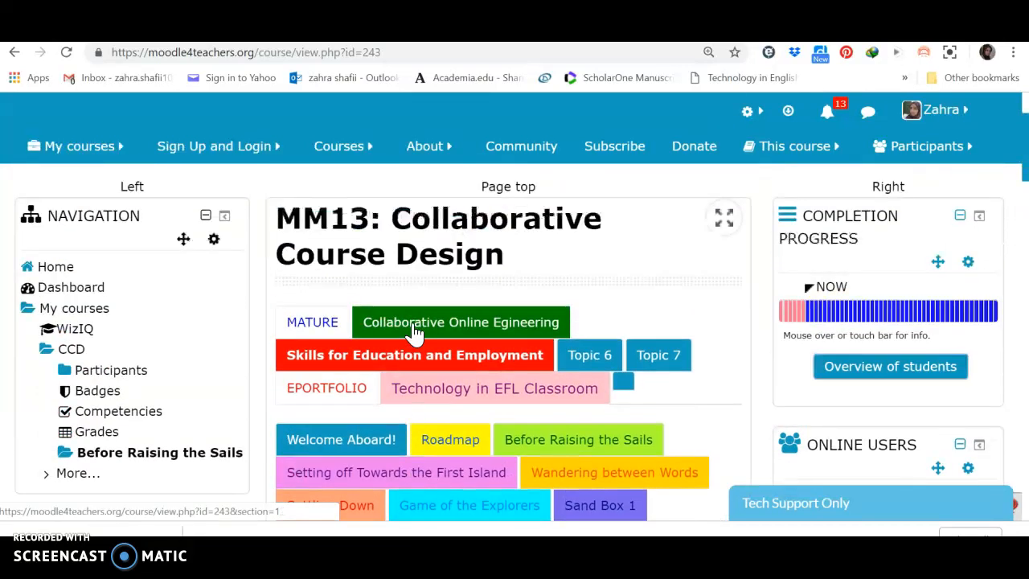
- Open the course's Badges page and examine how the WEEK 1 badge's image, description and criteria are presented alongside the other badges
left_click(115, 393)
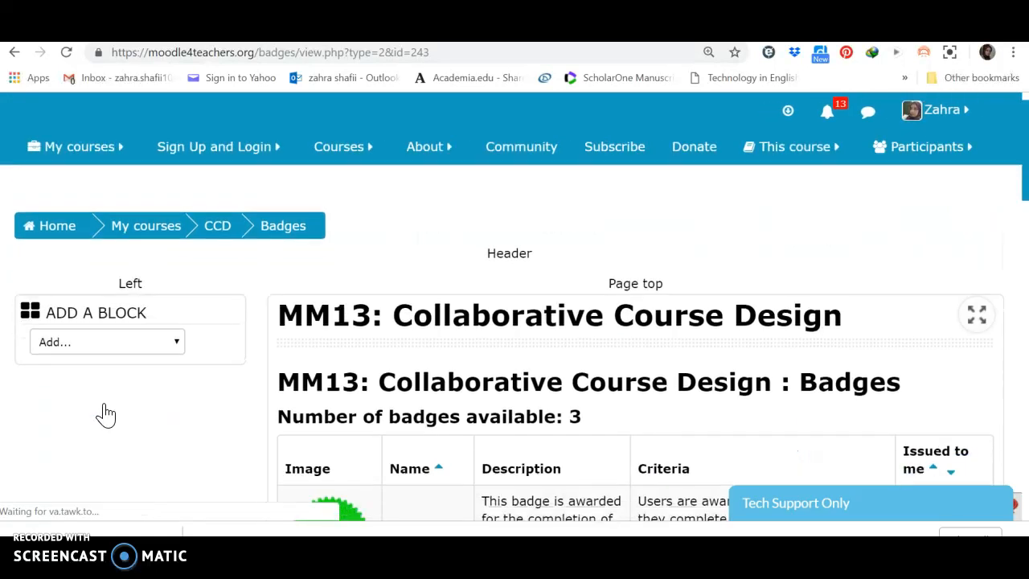
scroll(105, 414, "down", 2)
scroll(106, 415, "down", 2)
scroll(106, 415, "down", 4)
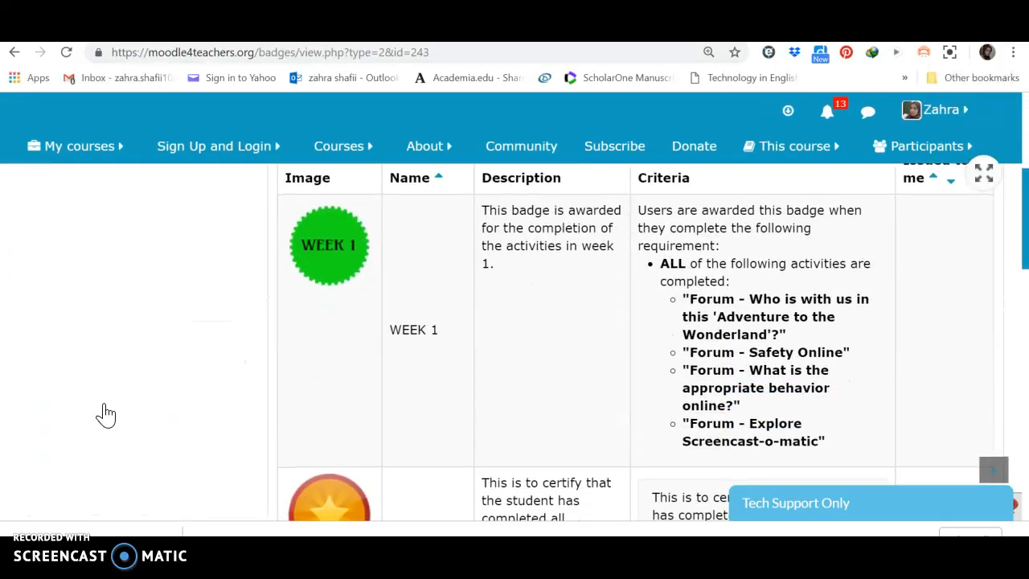
scroll(105, 415, "down", 2)
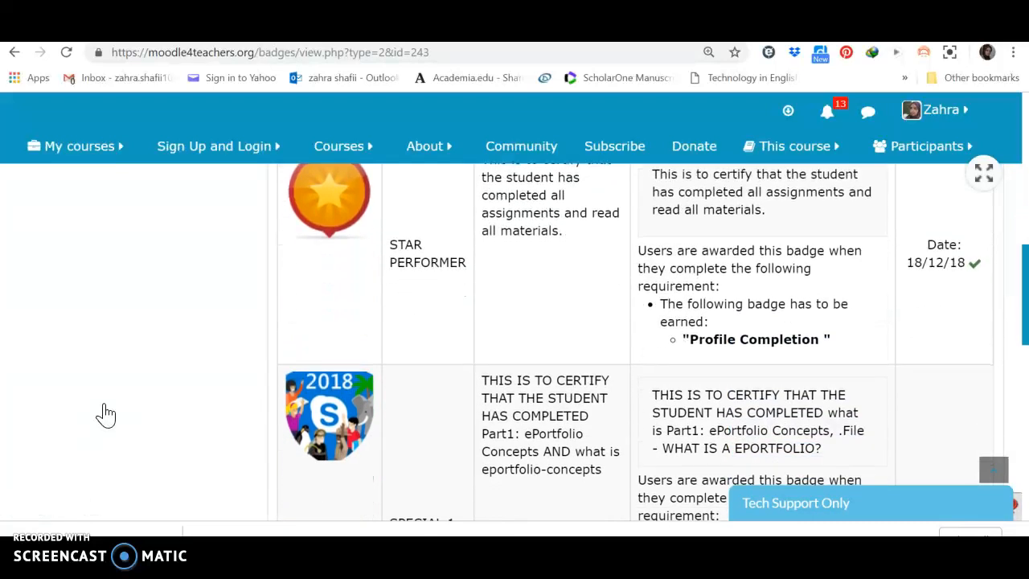
scroll(106, 415, "up", 1)
scroll(106, 415, "up", 3)
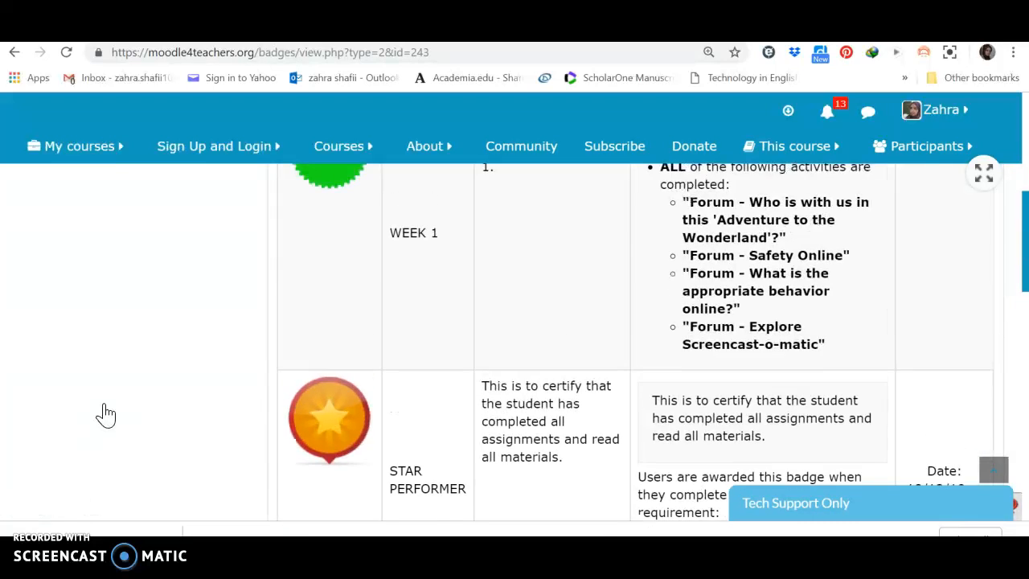
scroll(106, 415, "up", 5)
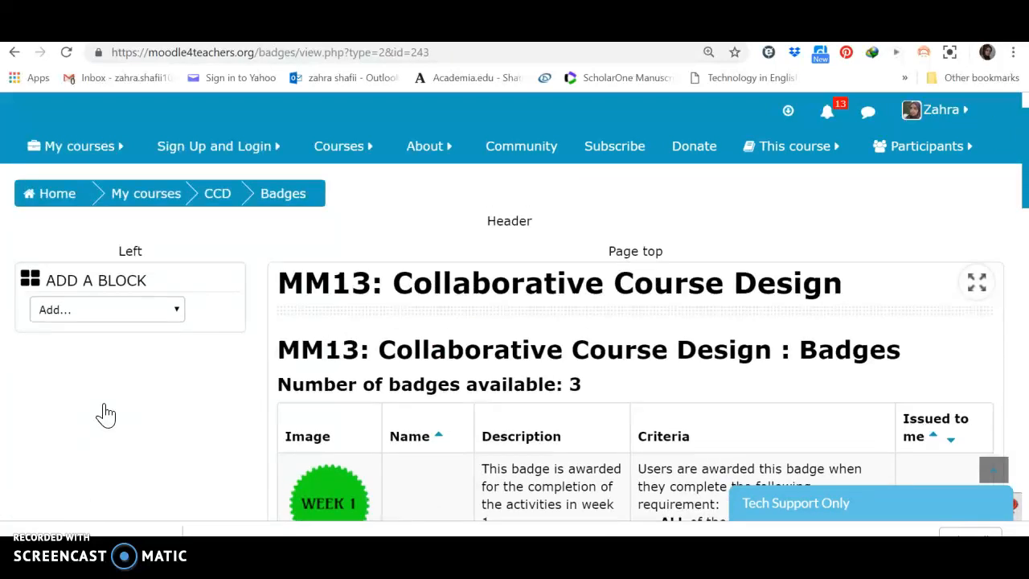
scroll(105, 424, "down", 1)
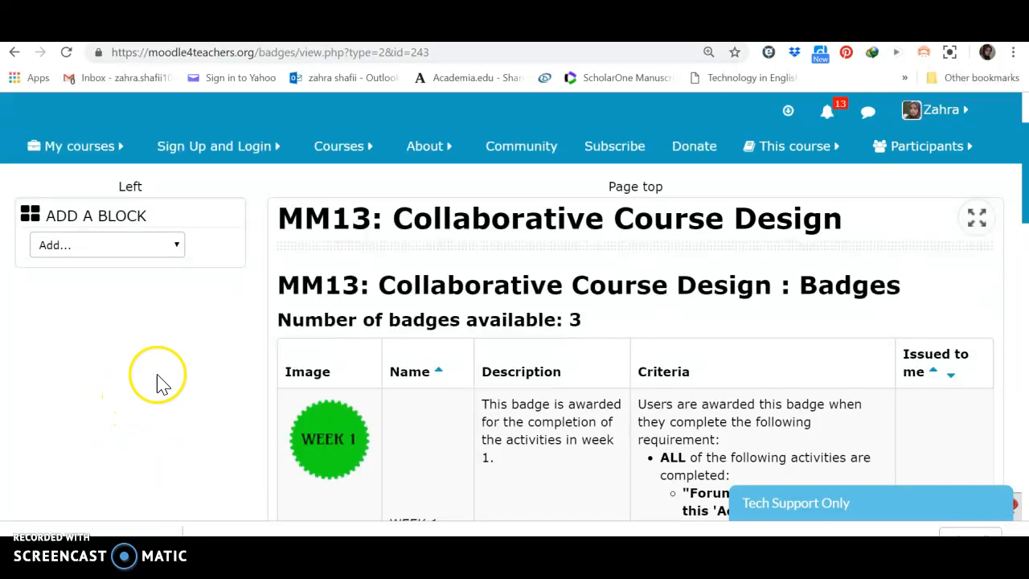
- Switch to the File Explorer folder of weekly badge images, then return to the course's Badges page in the browser
key("alt+Tab")
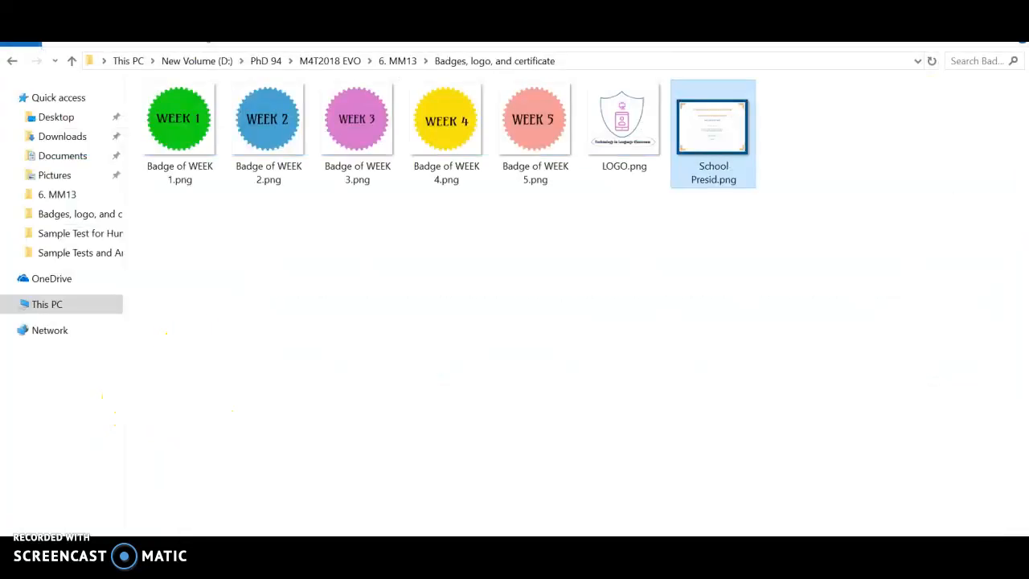
key("alt+Tab")
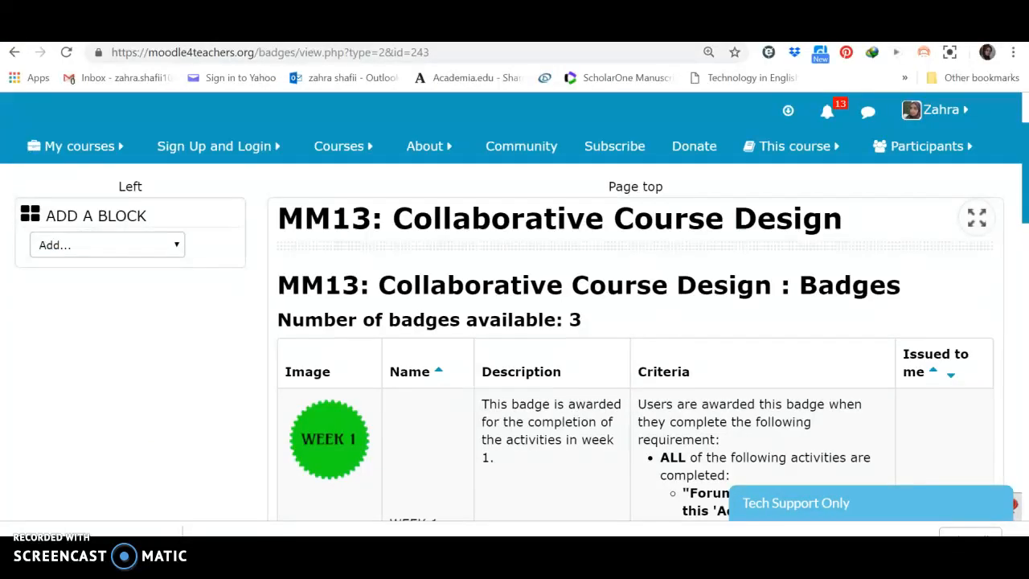